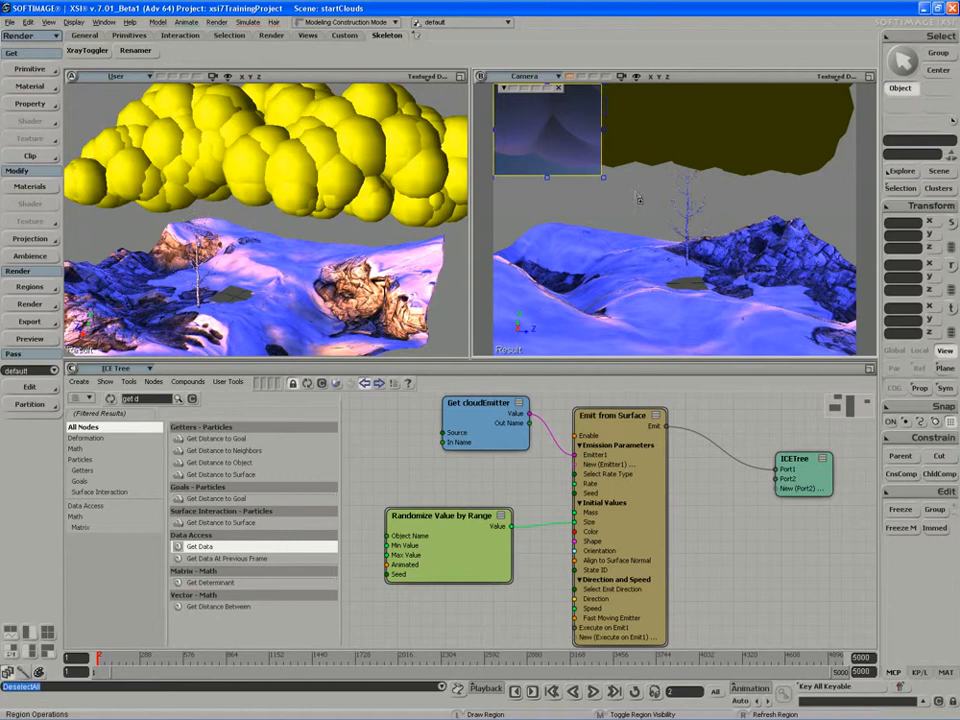
{"action": "middle_click", "coordinate": [568, 167]}
{"action": "key", "text": "space"}
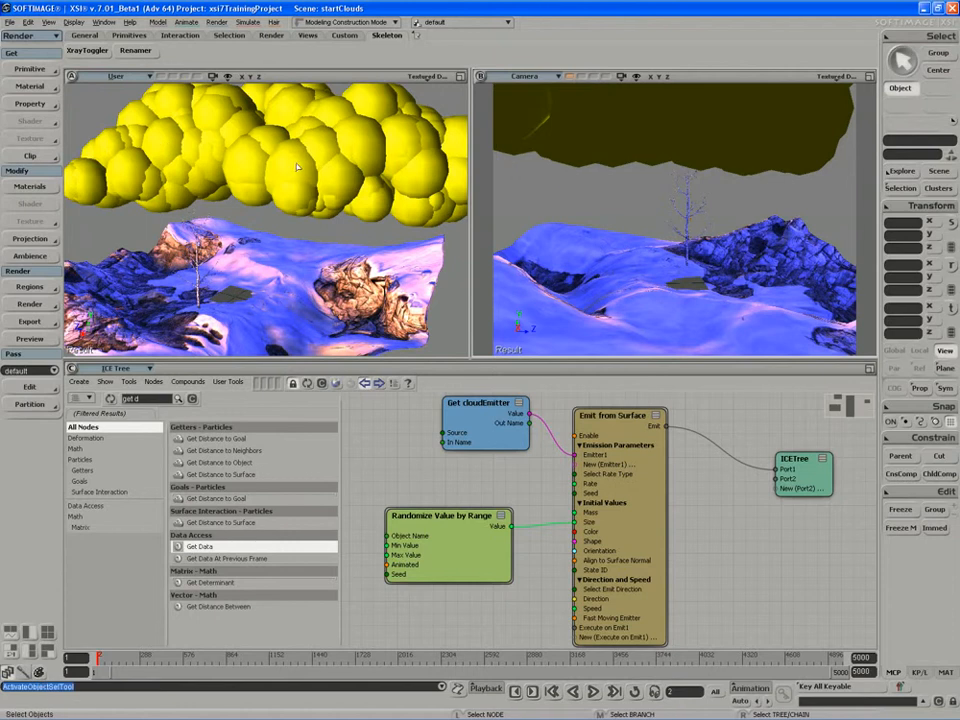
{"action": "key", "text": "s"}
{"action": "right_click_drag", "start_coordinate": [284, 147], "coordinate": [293, 200]}
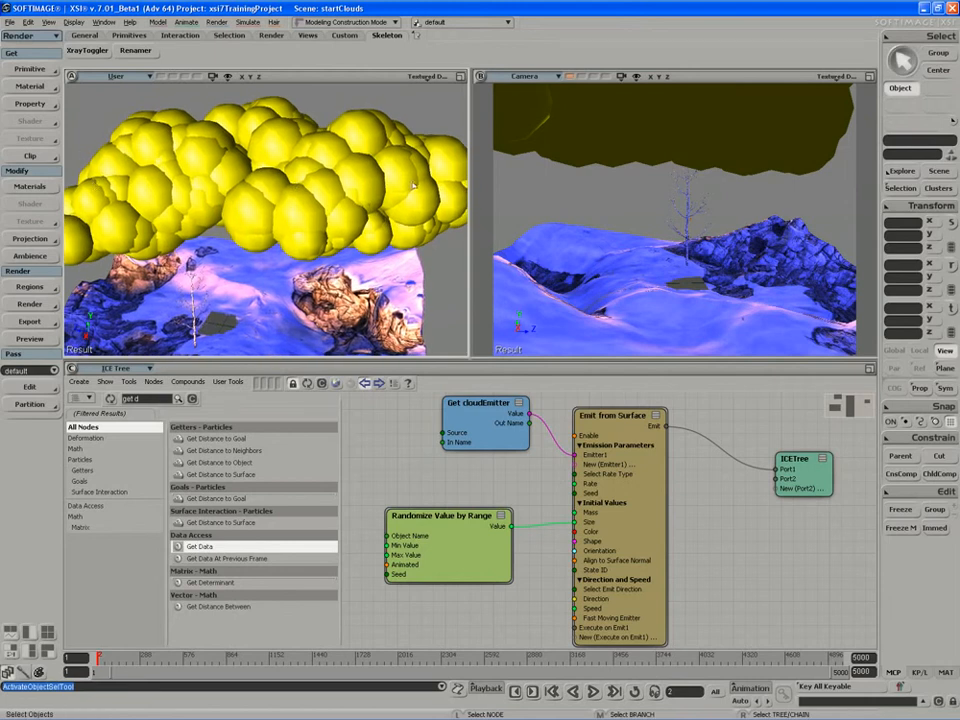
{"action": "key", "text": "s"}
{"action": "right_click_drag", "start_coordinate": [299, 243], "coordinate": [288, 232]}
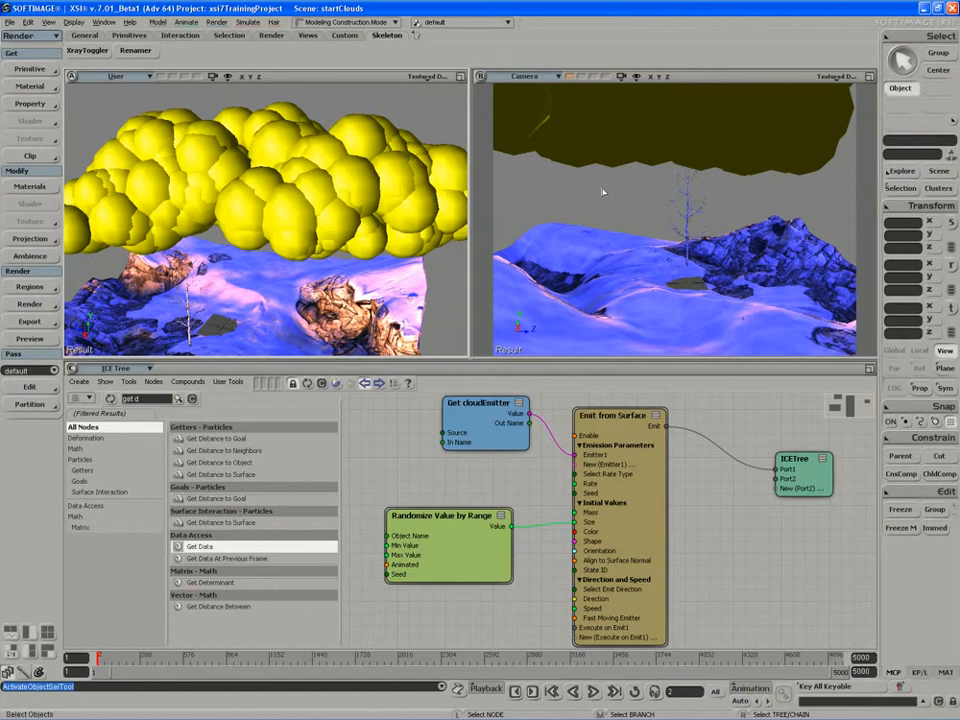
Move the Randomize Value by Range node up and nudge the Emit from Surface node in the ICE tree.
{"action": "left_click_drag", "start_coordinate": [460, 546], "coordinate": [478, 510]}
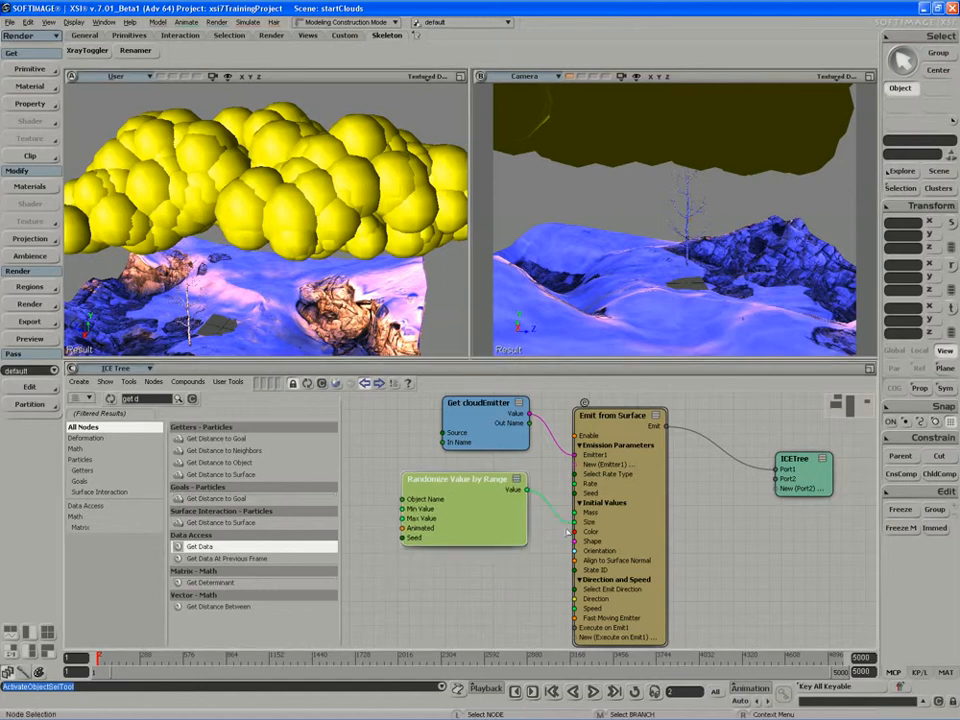
{"action": "left_click_drag", "start_coordinate": [594, 536], "coordinate": [601, 528]}
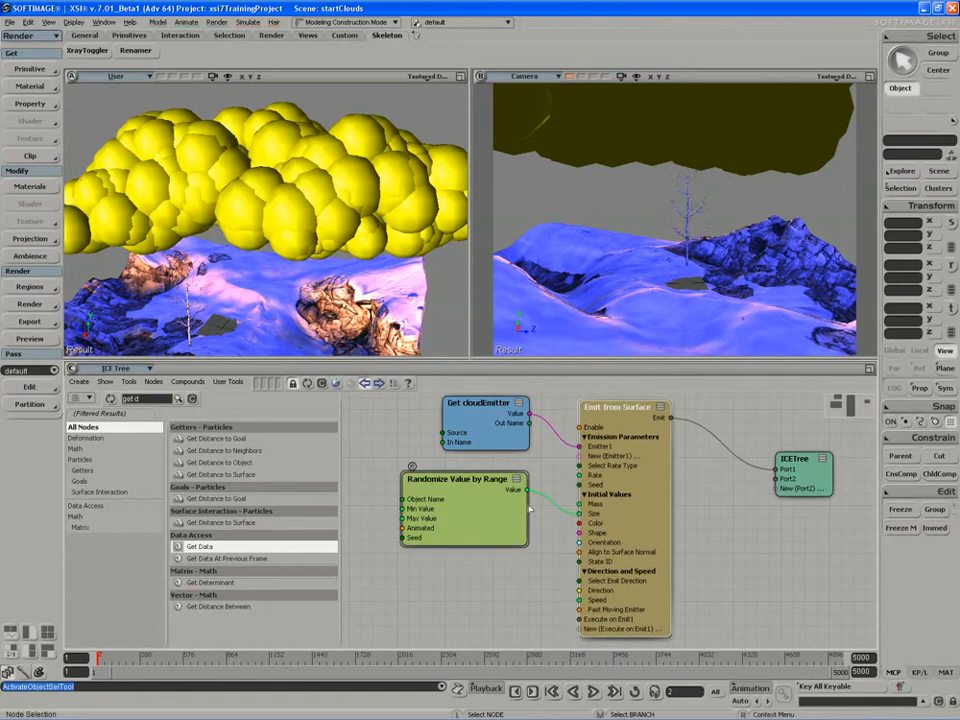
Clear the node search and add a Gradient node from the Color category to the ICE tree.
{"action": "left_click", "coordinate": [148, 399]}
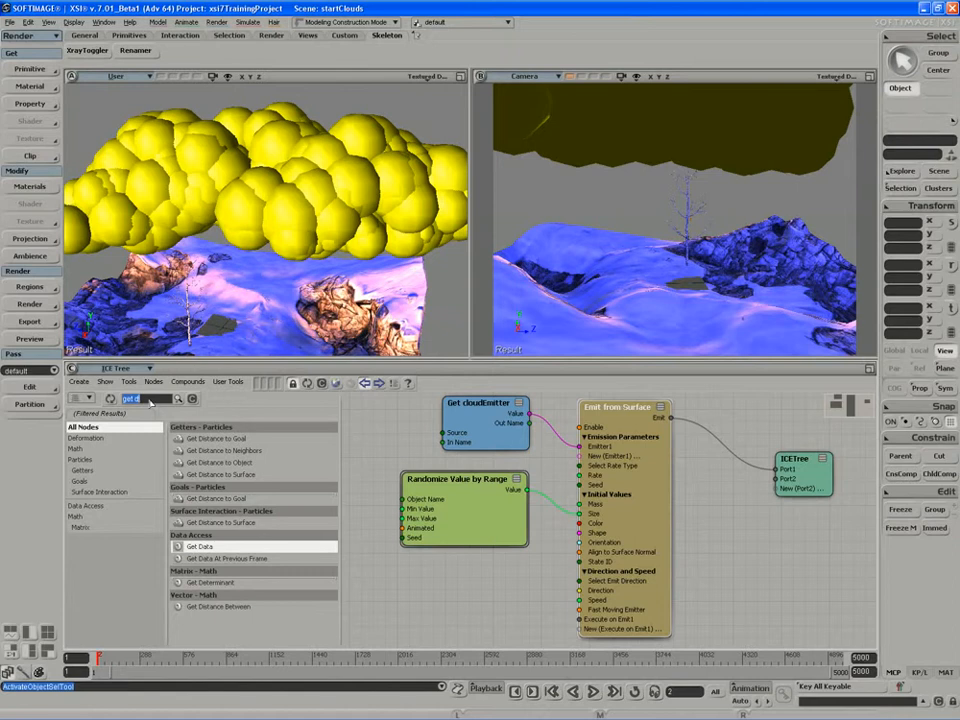
{"action": "key", "text": "BackSpace"}
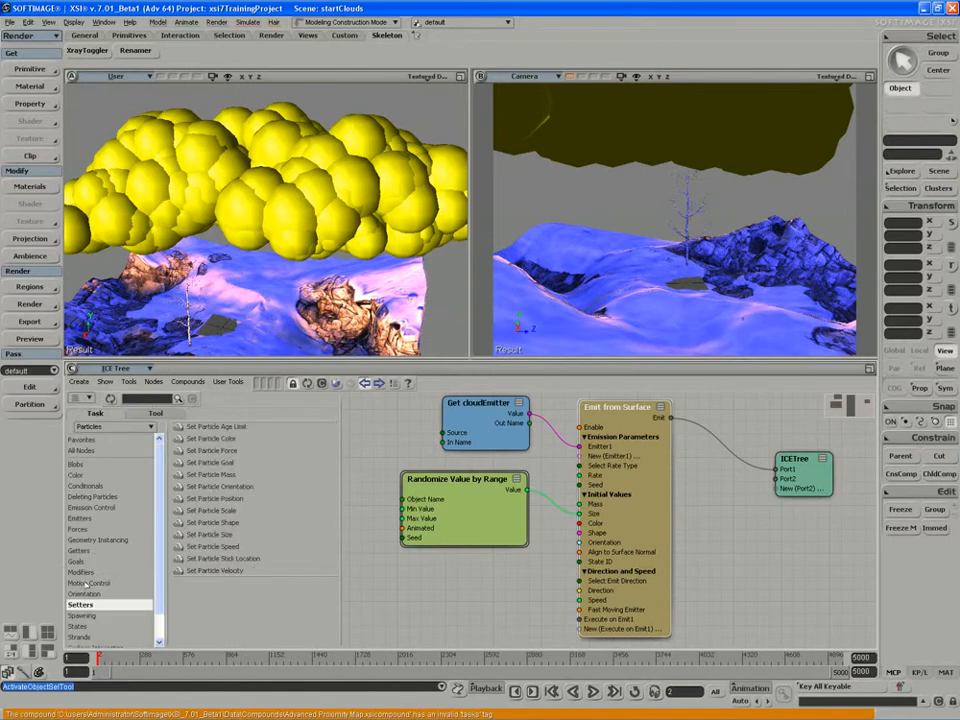
{"action": "left_click", "coordinate": [86, 575]}
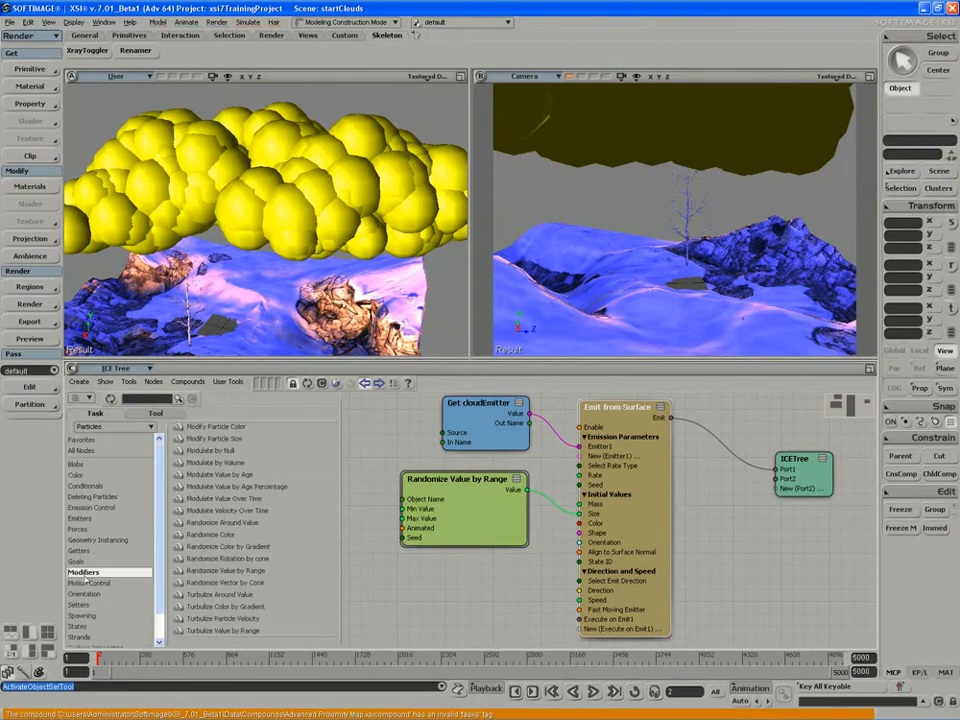
{"action": "left_click", "coordinate": [226, 546]}
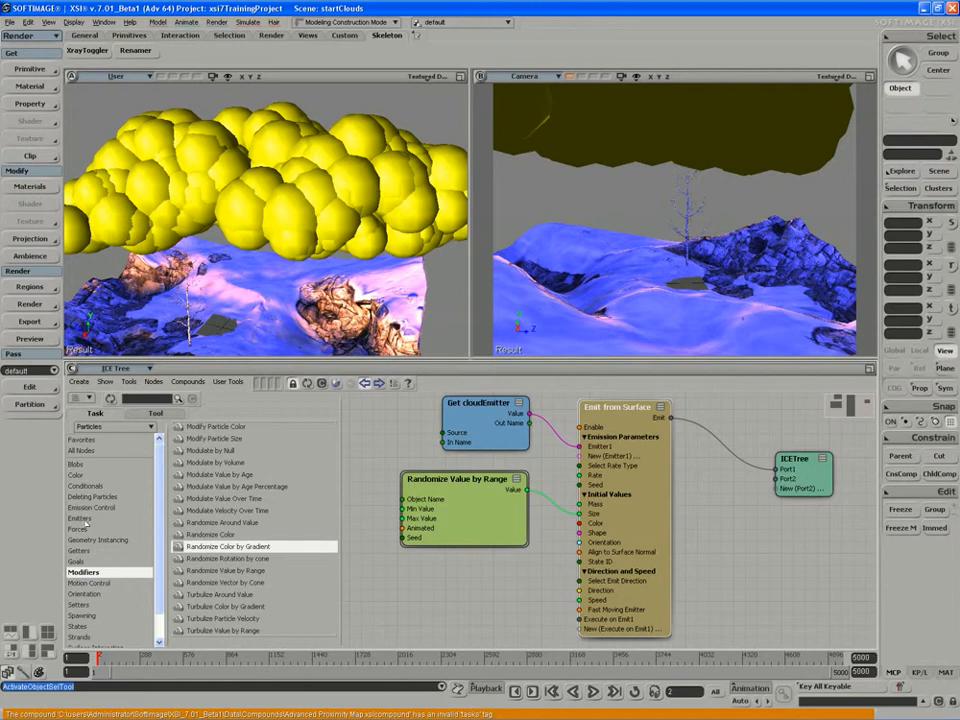
{"action": "left_click", "coordinate": [78, 476]}
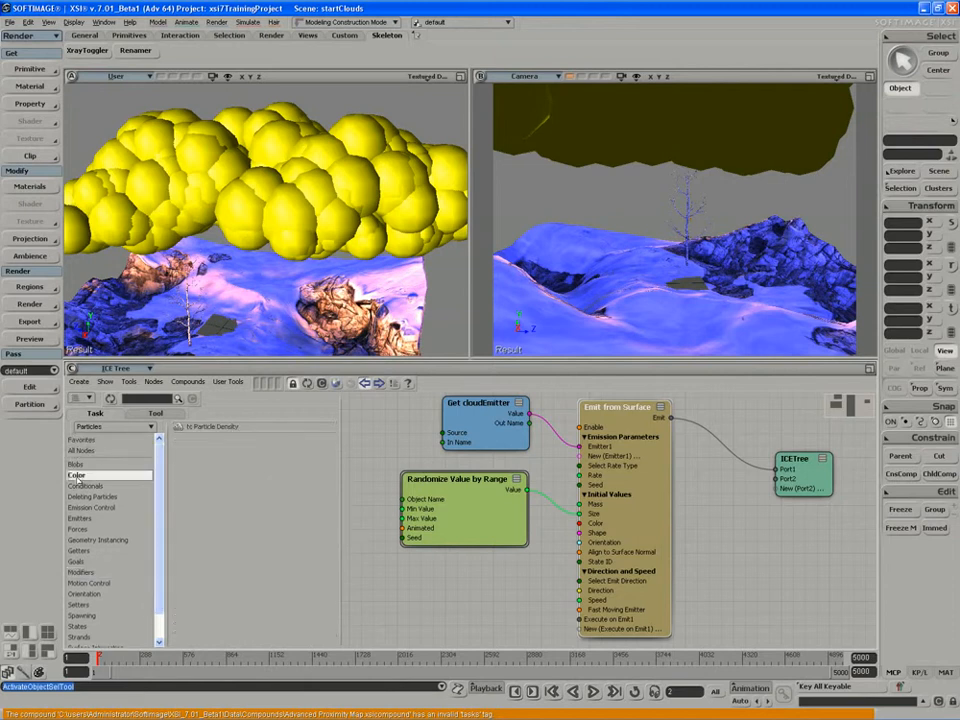
{"action": "left_click", "coordinate": [157, 414]}
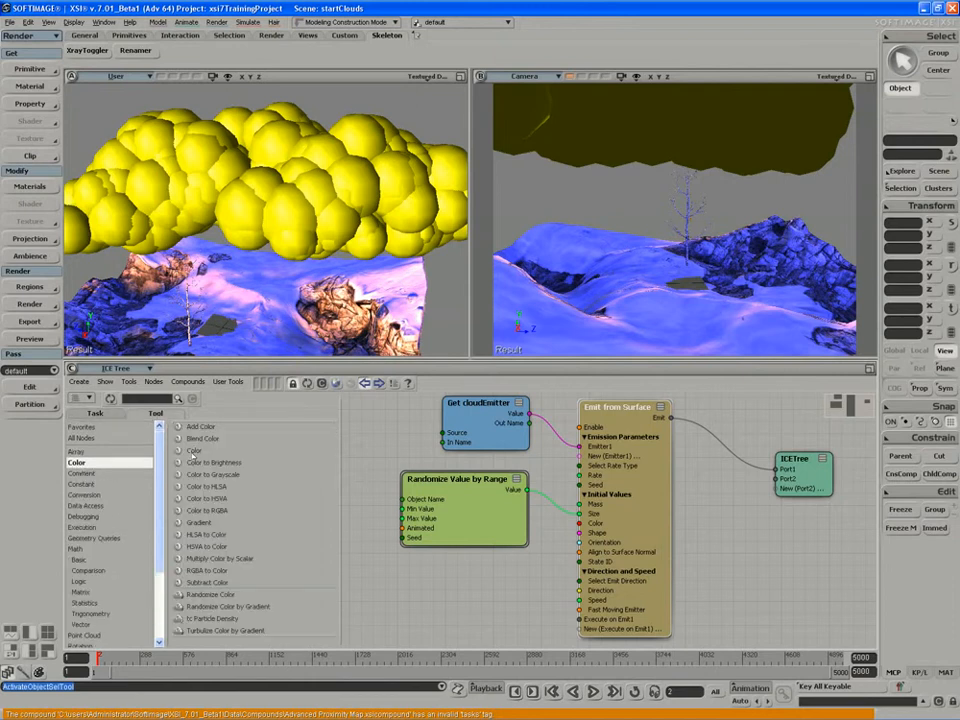
{"action": "left_click_drag", "start_coordinate": [199, 522], "coordinate": [488, 563]}
{"action": "left_click", "coordinate": [502, 559]}
{"action": "left_click", "coordinate": [502, 558]}
{"action": "left_click", "coordinate": [511, 562]}
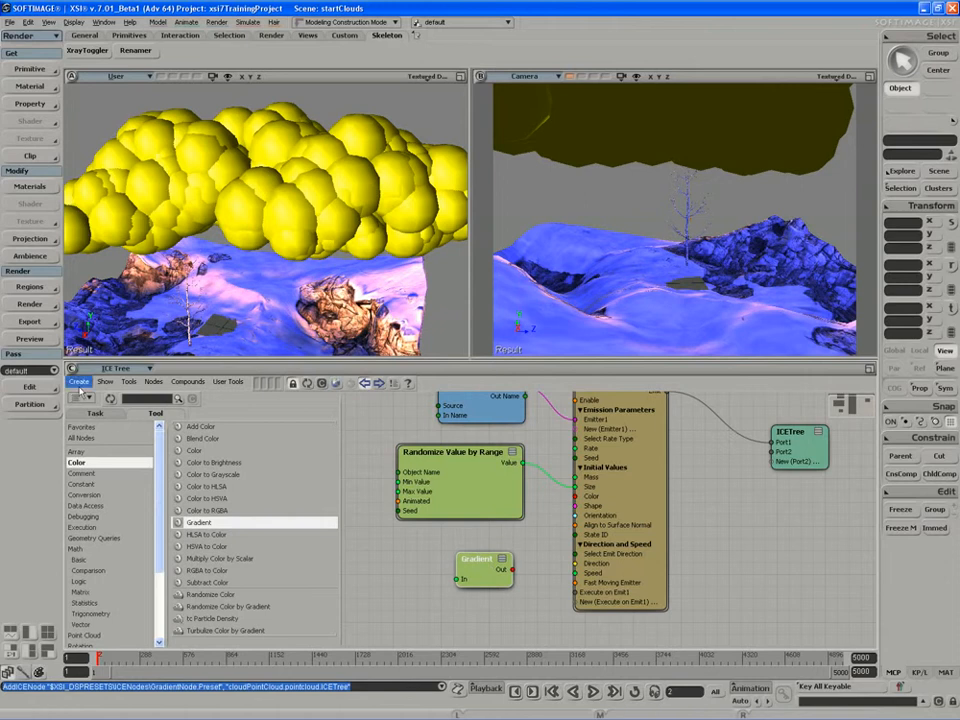
Filter the node library for "ran" and duplicate the Randomize Value by Range node.
{"action": "left_click", "coordinate": [168, 400]}
{"action": "type", "text": "ran"}
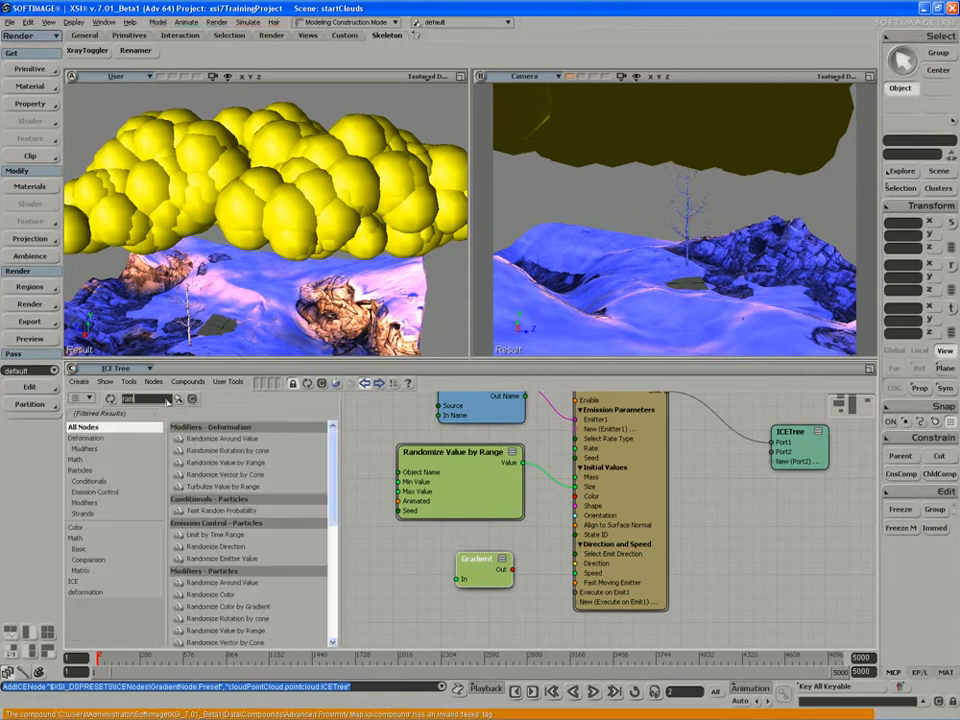
{"action": "left_click_drag", "start_coordinate": [452, 470], "coordinate": [385, 568]}
{"action": "key", "text": "ctrl+d"}
Wire the duplicated Randomize Value by Range into the Gradient's In, and the Gradient's Out into Emit from Surface's Color port.
{"action": "key", "text": "s"}
{"action": "left_click_drag", "start_coordinate": [489, 606], "coordinate": [573, 597]}
{"action": "left_click_drag", "start_coordinate": [516, 558], "coordinate": [576, 591]}
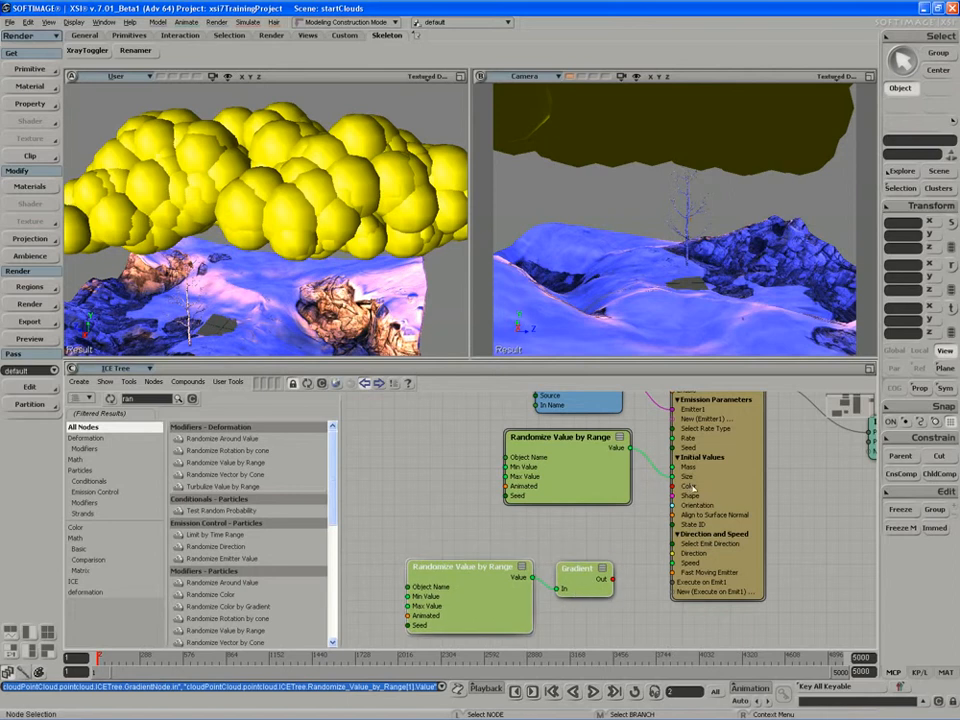
{"action": "mouse_move", "coordinate": [613, 580]}
{"action": "left_mouse_down"}
{"action": "mouse_move", "coordinate": [673, 487]}
{"action": "mouse_move", "coordinate": [621, 561]}
{"action": "left_mouse_up"}
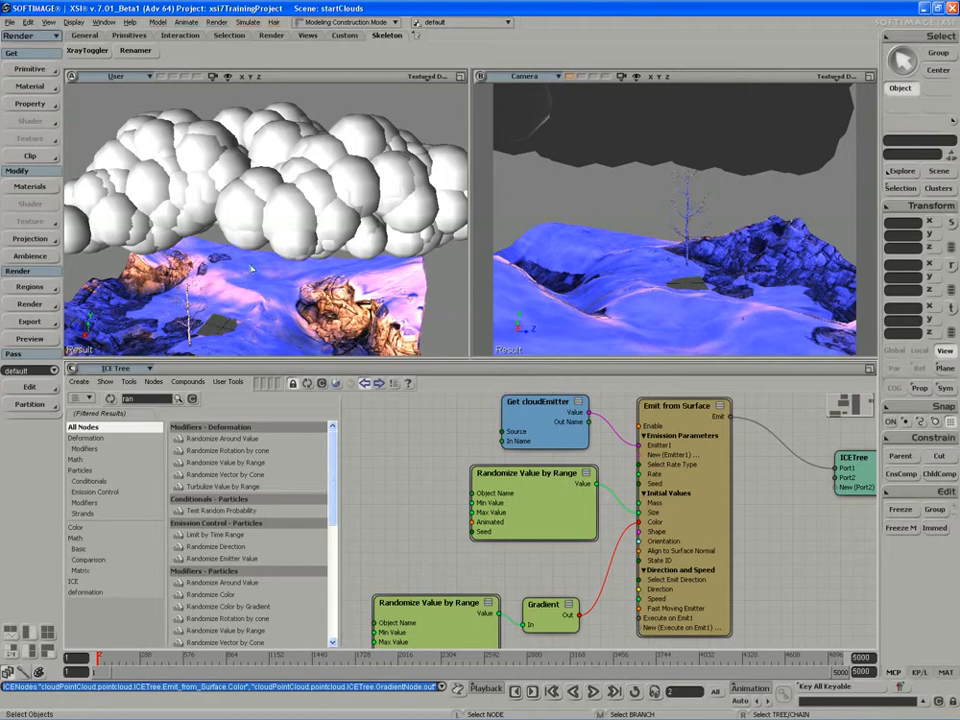
Play back the simulation to check the cloud particle colors.
{"action": "mouse_move", "coordinate": [869, 484]}
{"action": "left_mouse_down"}
{"action": "mouse_move", "coordinate": [863, 492]}
{"action": "mouse_move", "coordinate": [856, 483]}
{"action": "left_mouse_up"}
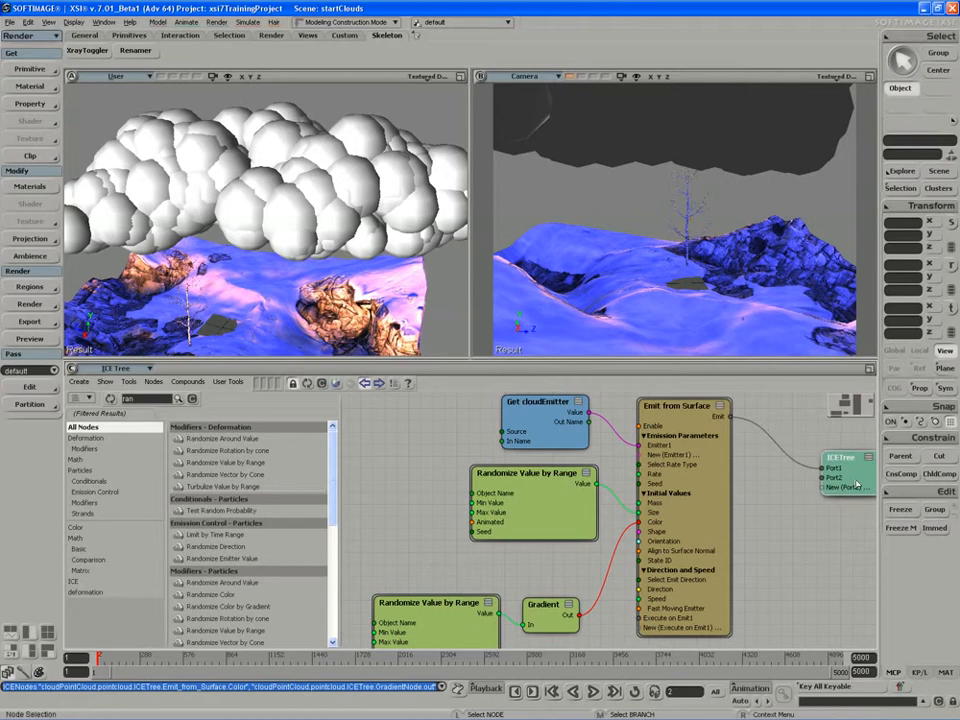
{"action": "left_click", "coordinate": [594, 692]}
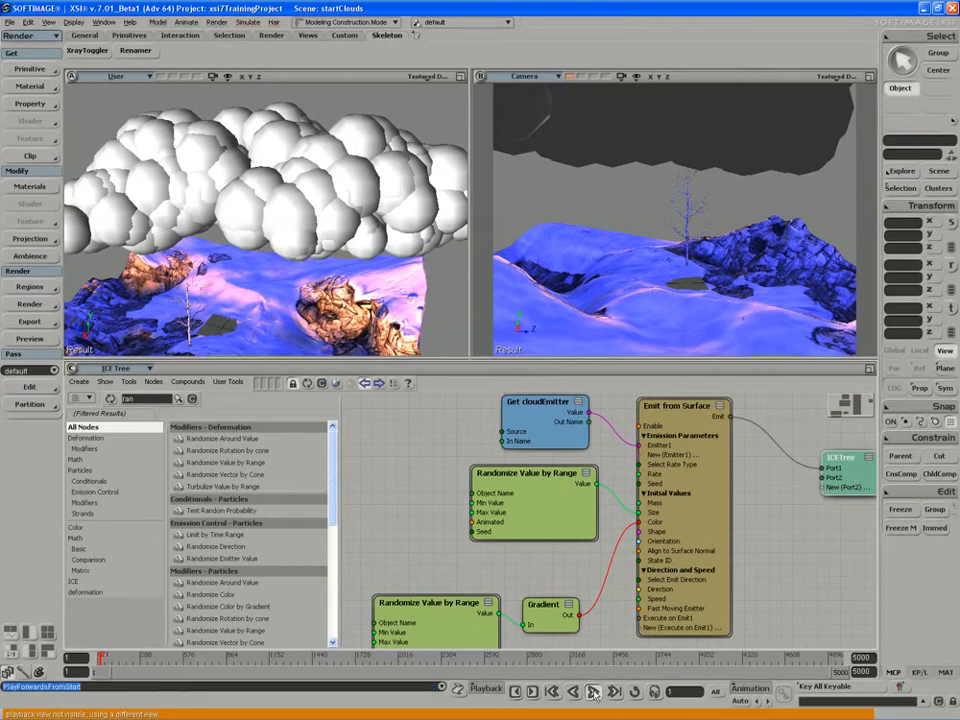
{"action": "left_click", "coordinate": [594, 692]}
Enable Animated on the duplicated Randomize Value by Range node and replay the simulation.
{"action": "double_click", "coordinate": [449, 615]}
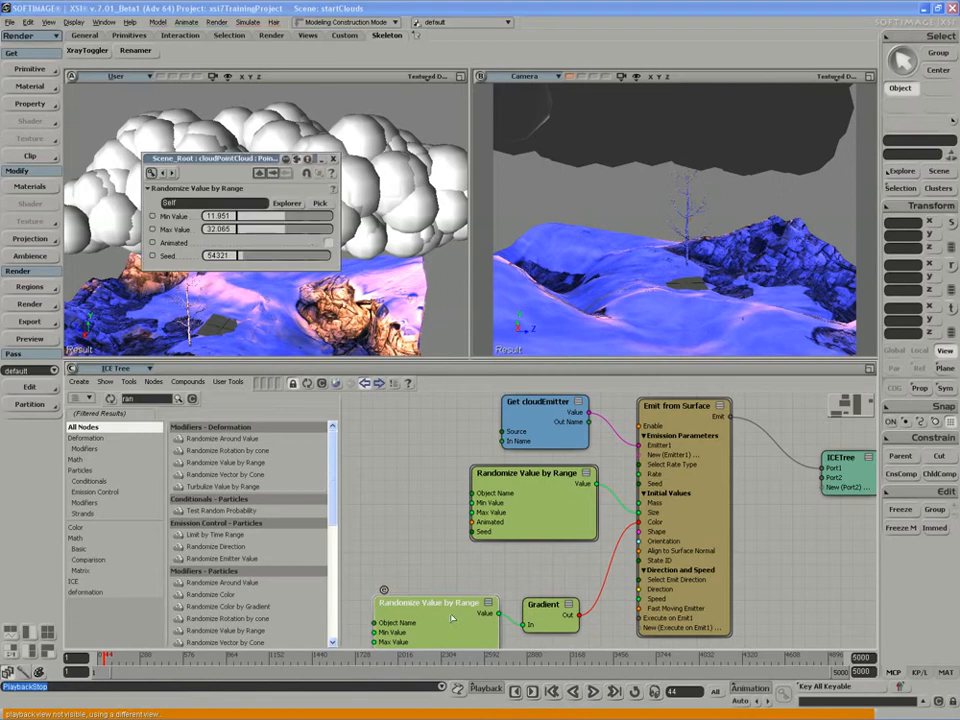
{"action": "left_click", "coordinate": [328, 242]}
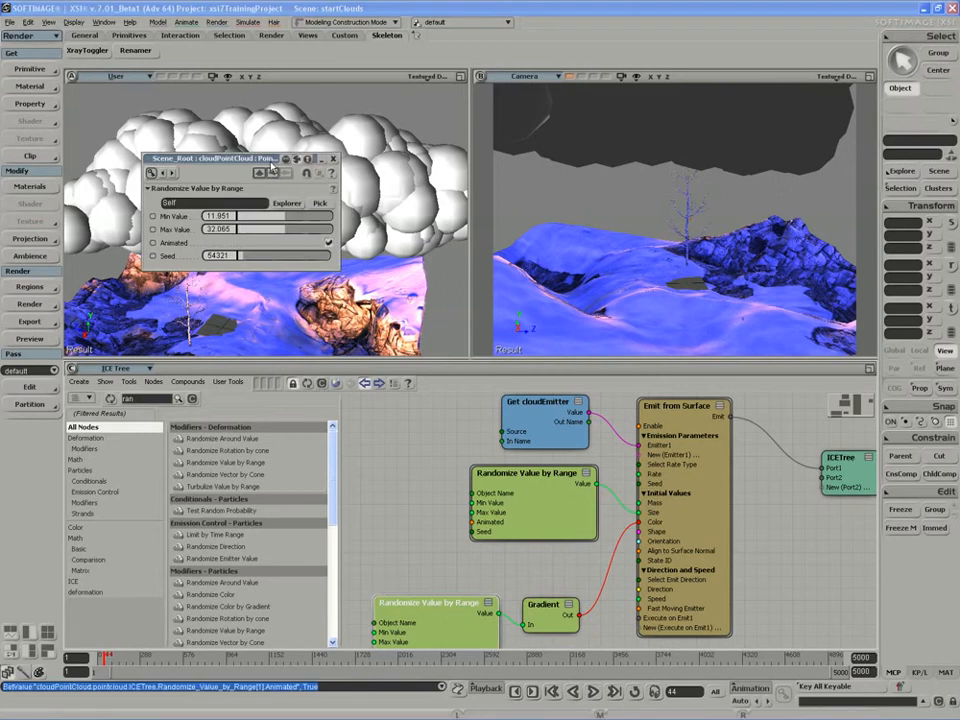
{"action": "double_click", "coordinate": [271, 162]}
{"action": "left_click", "coordinate": [594, 692]}
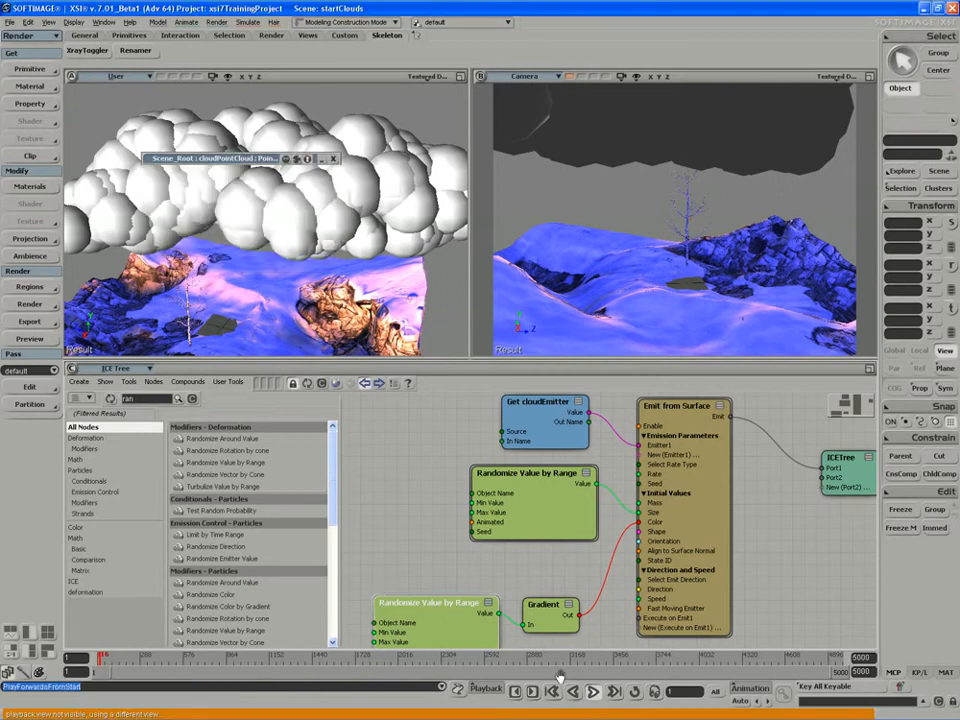
{"action": "left_click", "coordinate": [595, 694]}
Set the duplicated Randomize Value by Range's Min Value to 0 and Max Value to 1, then replay the simulation.
{"action": "double_click", "coordinate": [425, 627]}
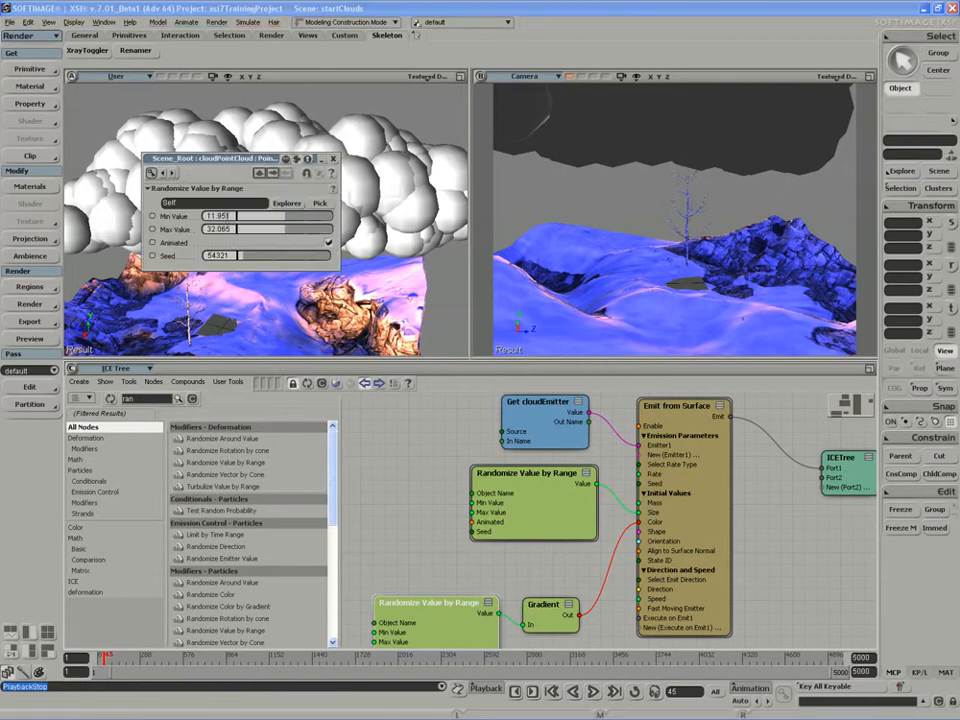
{"action": "double_click", "coordinate": [228, 216]}
{"action": "type", "text": "0"}
{"action": "key", "text": "Tab"}
{"action": "type", "text": "1"}
{"action": "key", "text": "Return"}
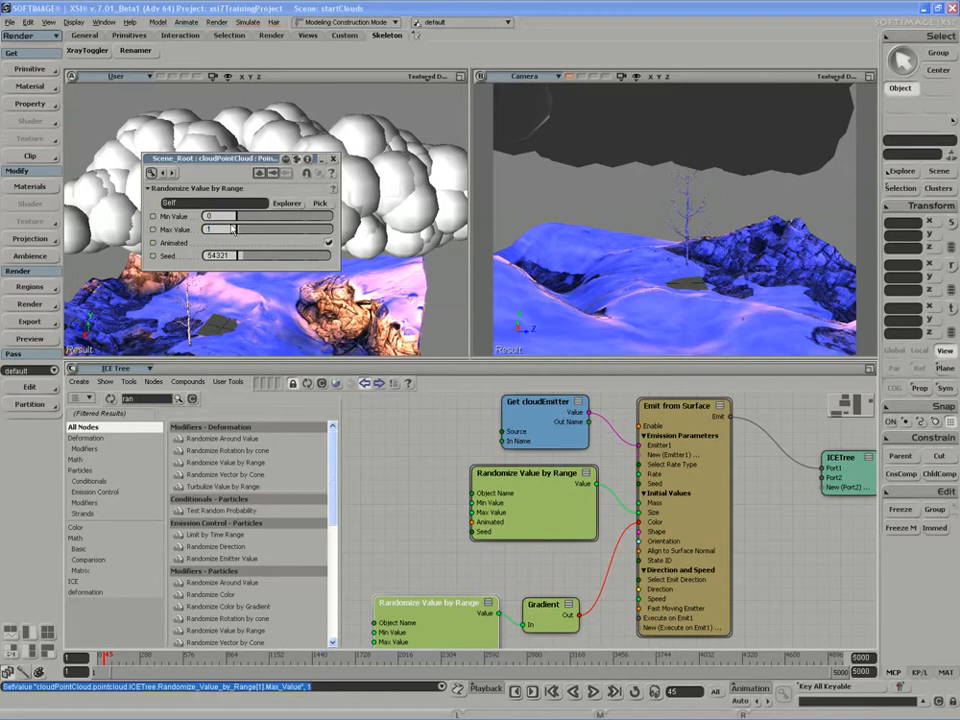
{"action": "left_click", "coordinate": [323, 160]}
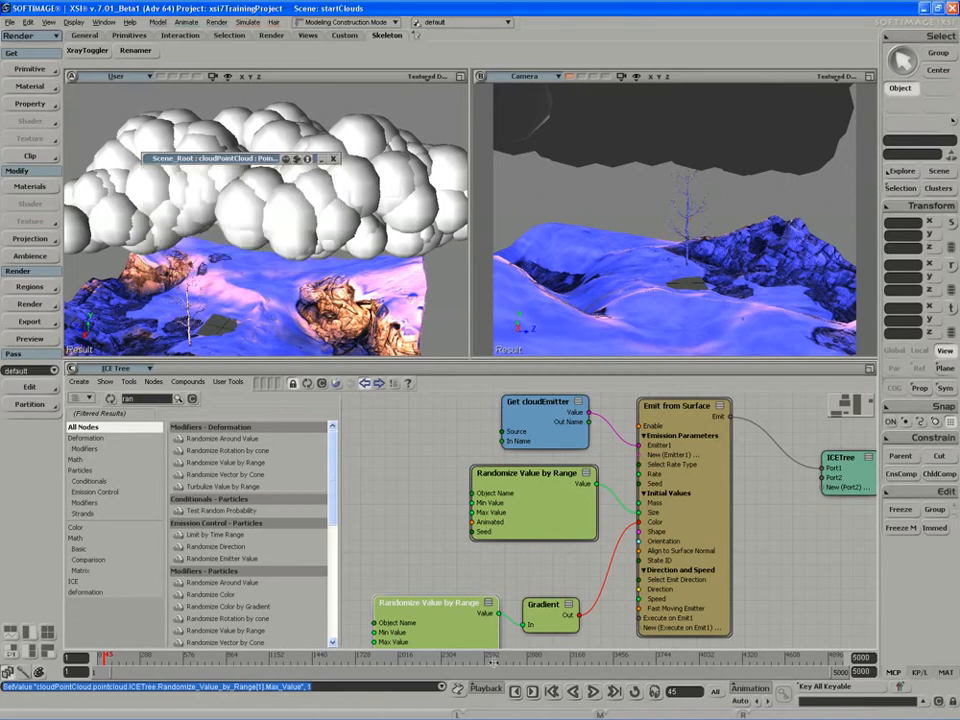
{"action": "left_click", "coordinate": [593, 692]}
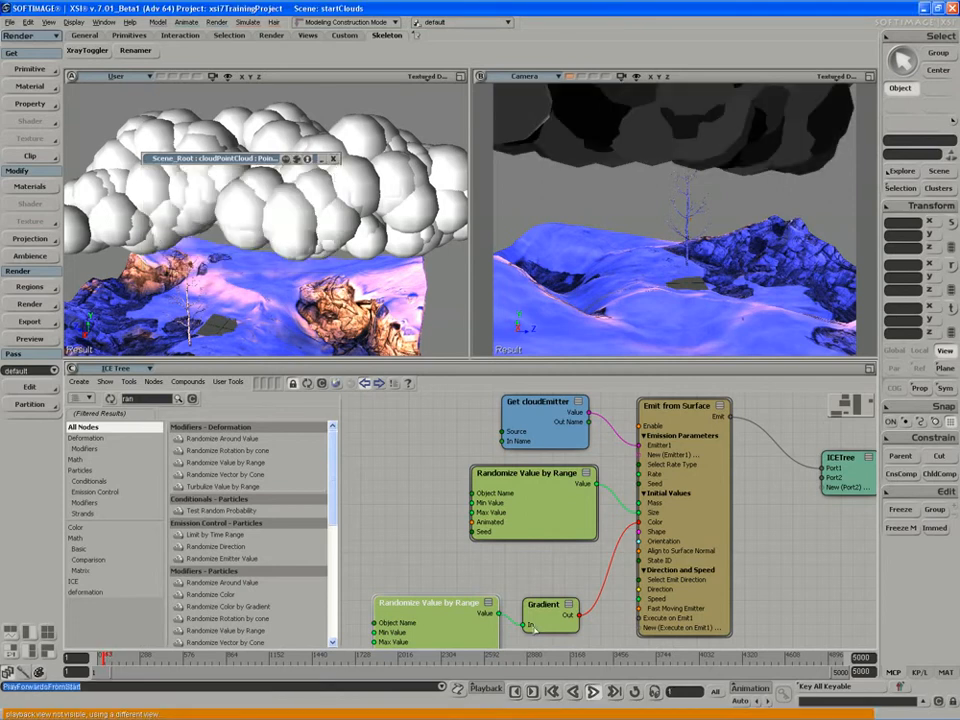
Replay the simulation with the node's properties open to review the shaded clouds, then close the property editor.
{"action": "double_click", "coordinate": [457, 620]}
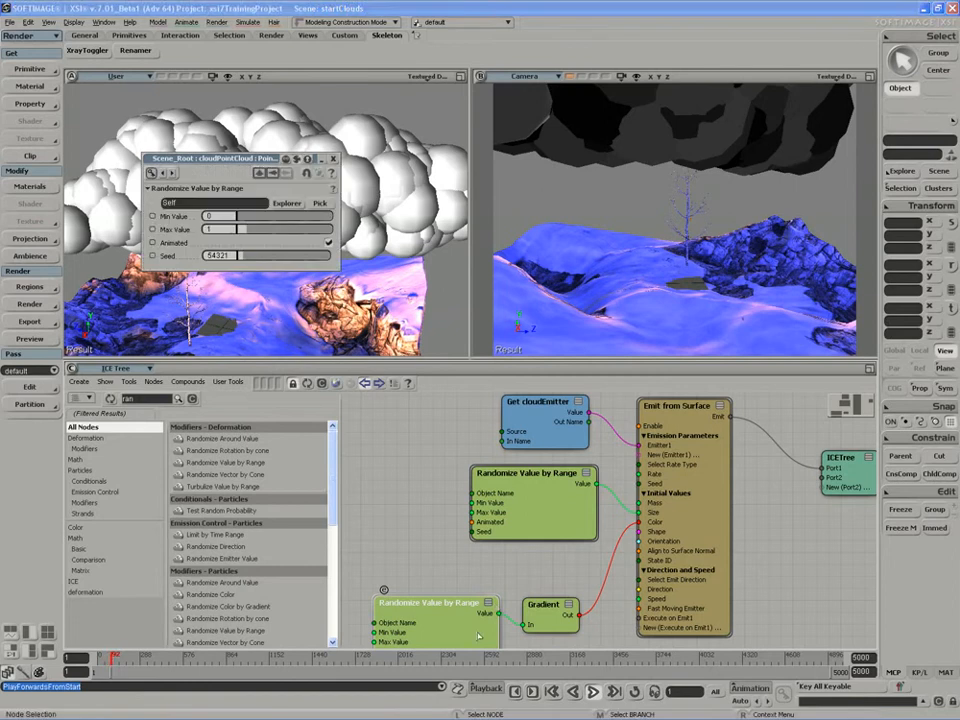
{"action": "left_click", "coordinate": [593, 692]}
{"action": "left_click_drag", "start_coordinate": [579, 617], "coordinate": [580, 616]}
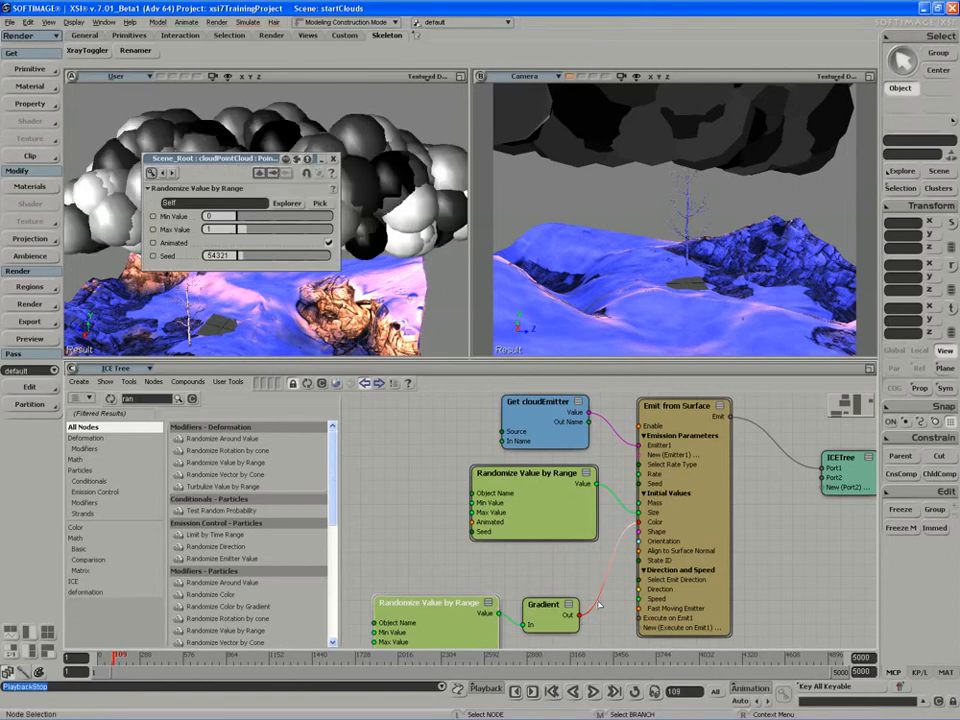
{"action": "left_click", "coordinate": [443, 324]}
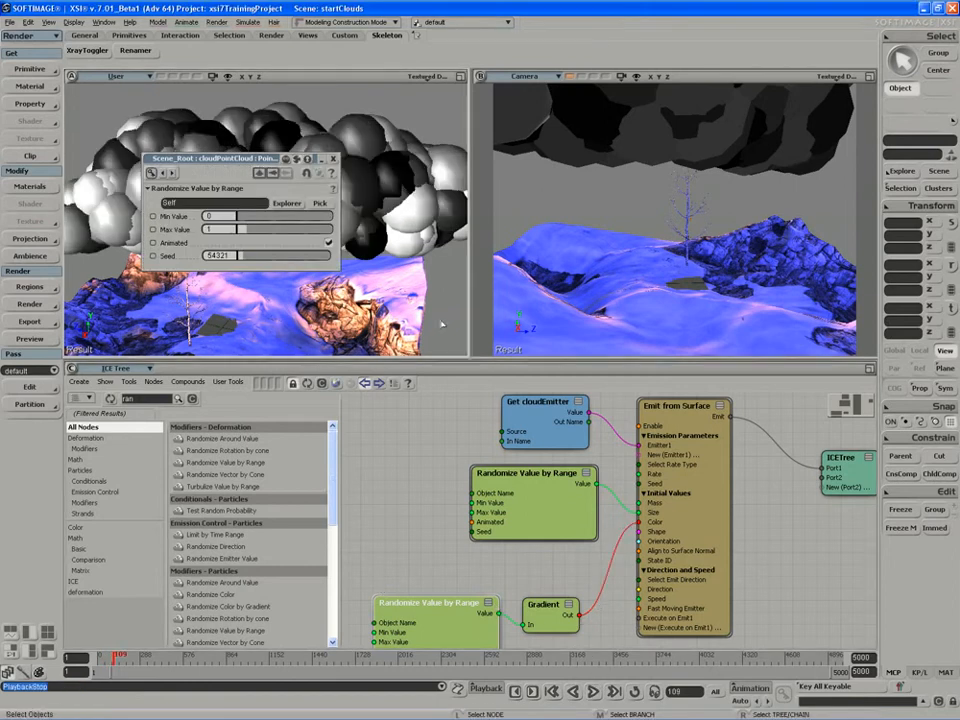
{"action": "left_click", "coordinate": [593, 692]}
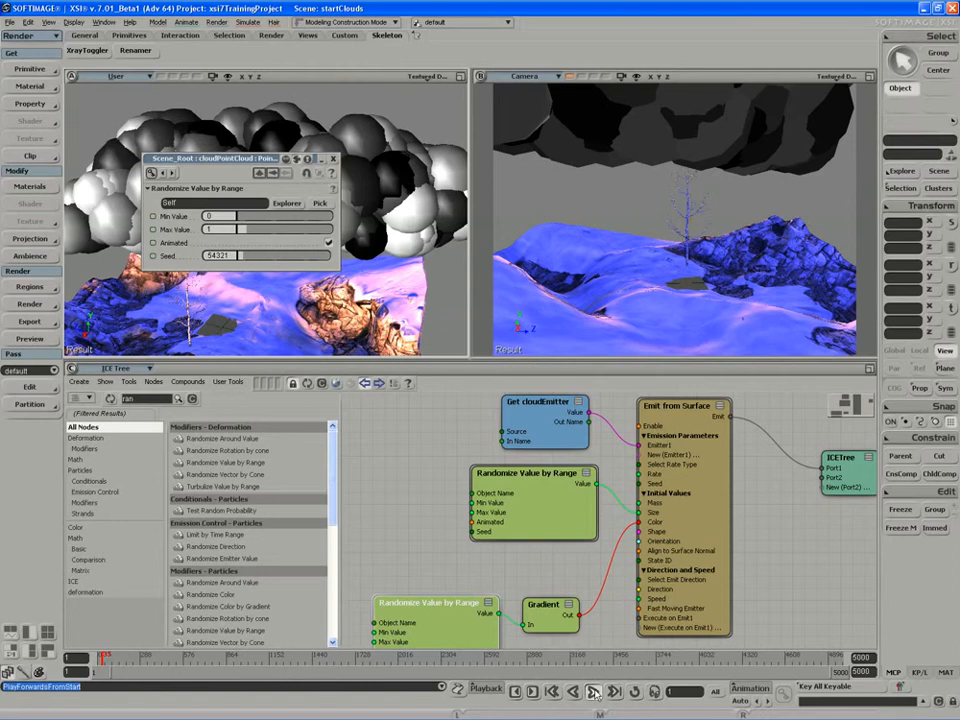
{"action": "left_click", "coordinate": [596, 694]}
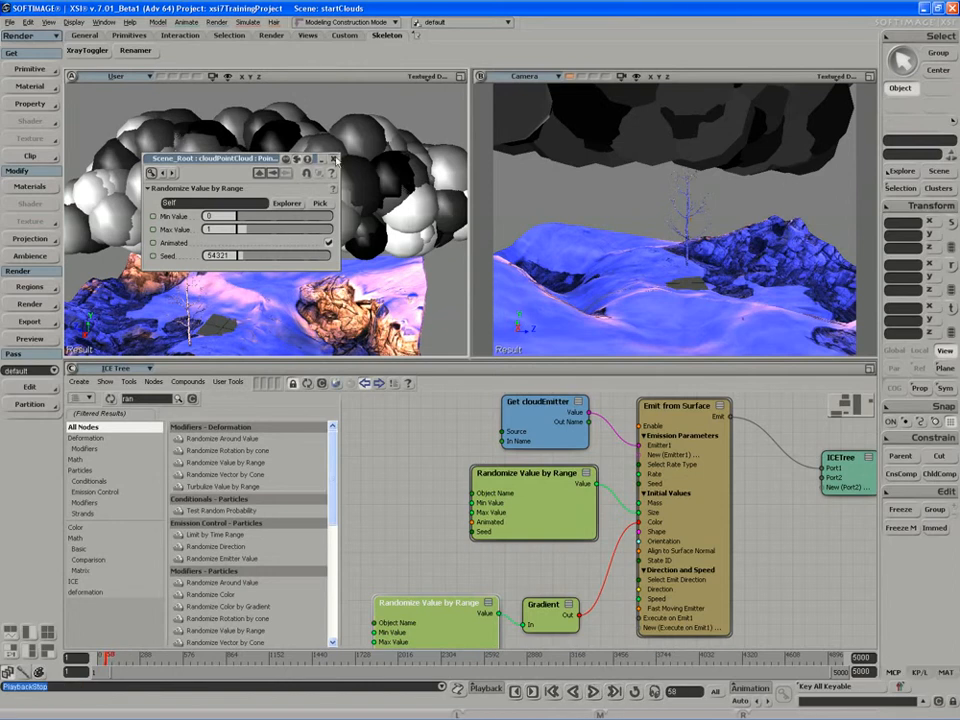
{"action": "left_click", "coordinate": [333, 158]}
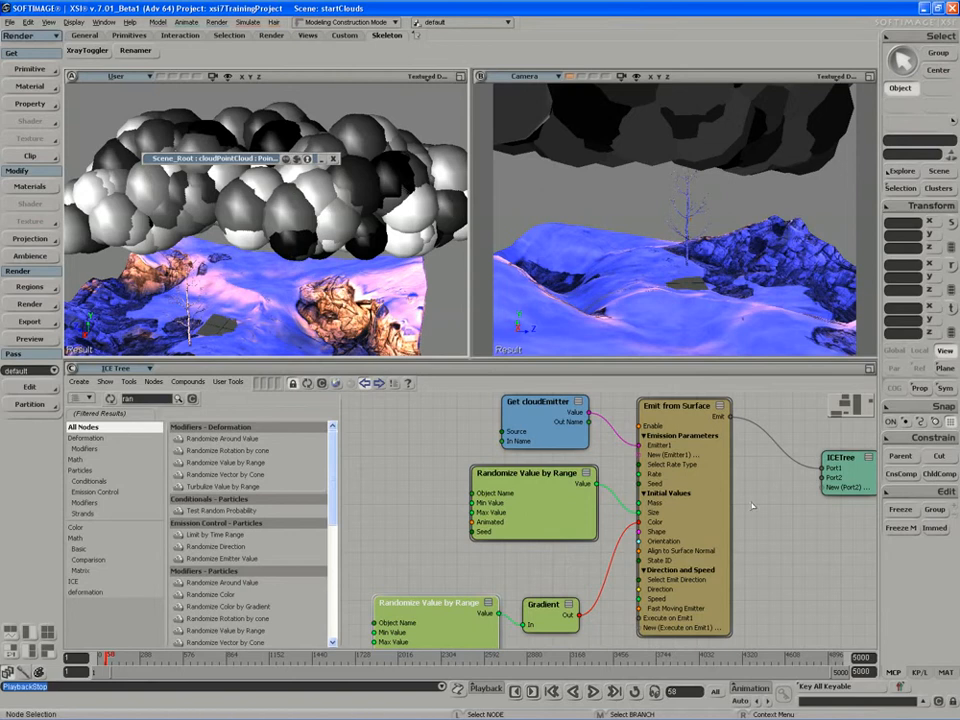
Disconnect the Gradient output from the Emit from Surface Color port.
{"action": "left_click_drag", "start_coordinate": [857, 487], "coordinate": [843, 490]}
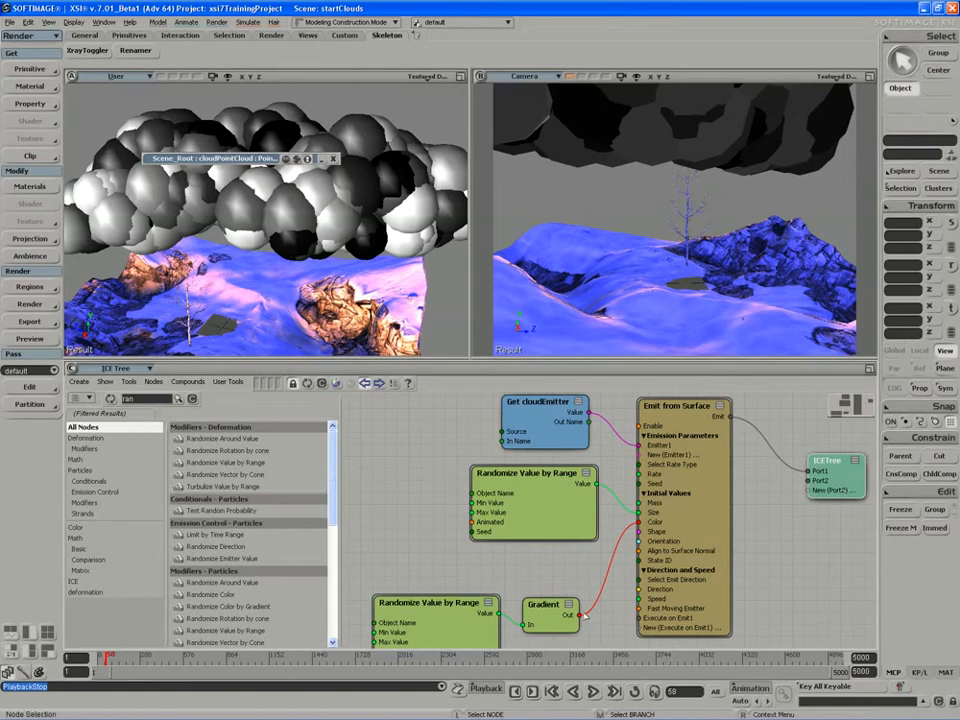
{"action": "left_click_drag", "start_coordinate": [590, 607], "coordinate": [845, 488]}
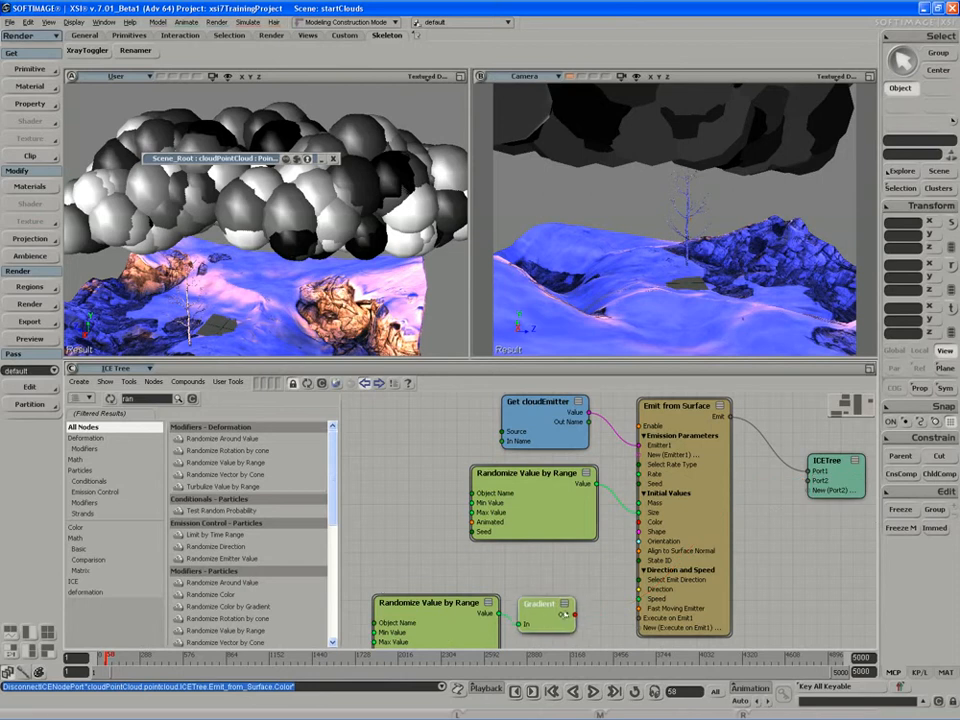
Add a Set Particle Color node from the particle Setters nodes to the ICE tree.
{"action": "left_click", "coordinate": [194, 399]}
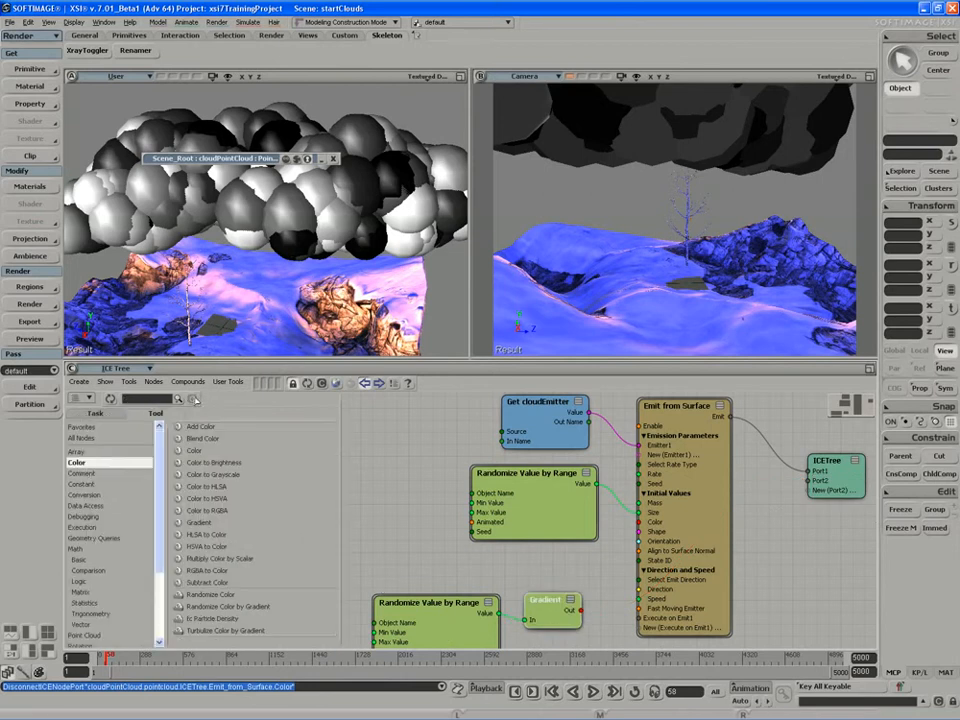
{"action": "left_click", "coordinate": [95, 413]}
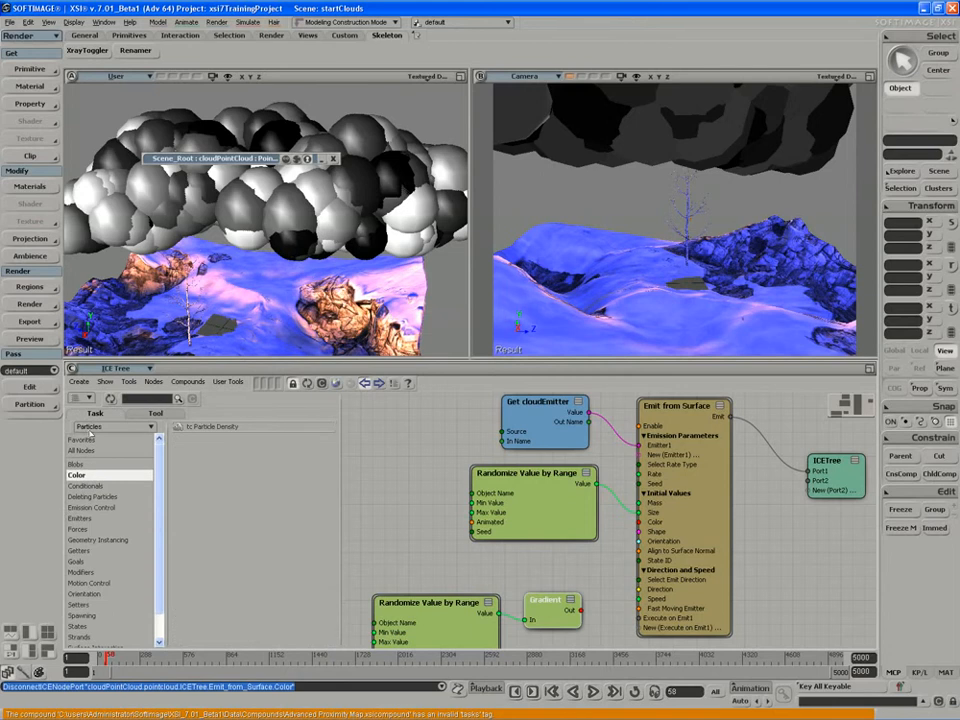
{"action": "left_click", "coordinate": [86, 606]}
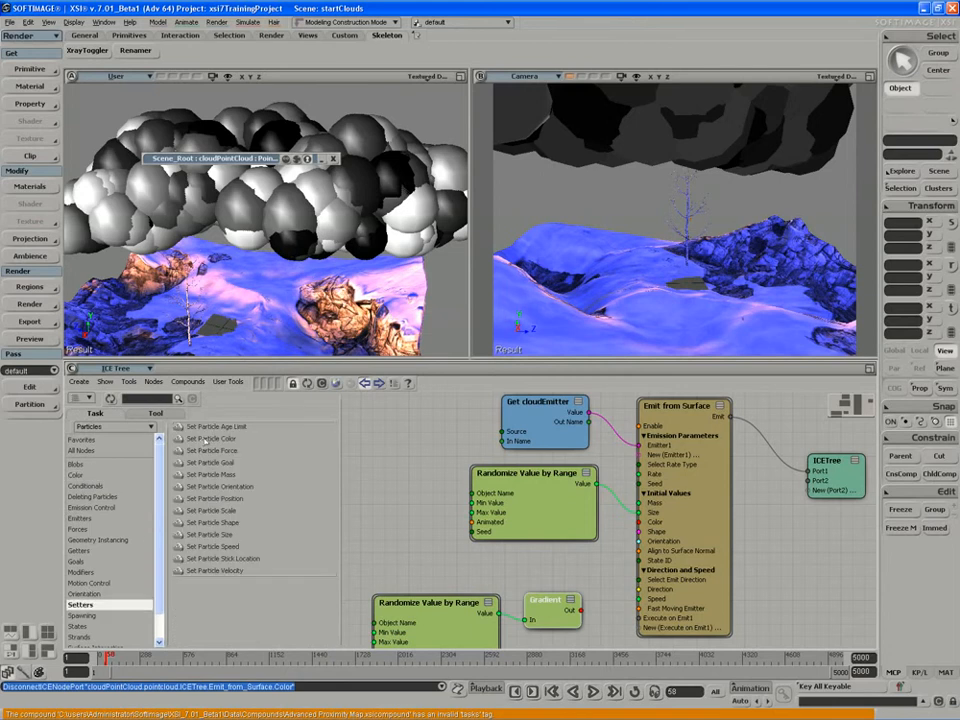
{"action": "left_click_drag", "start_coordinate": [200, 443], "coordinate": [785, 601]}
{"action": "middle_click_drag", "start_coordinate": [785, 601], "coordinate": [711, 514]}
{"action": "left_click_drag", "start_coordinate": [724, 519], "coordinate": [570, 576]}
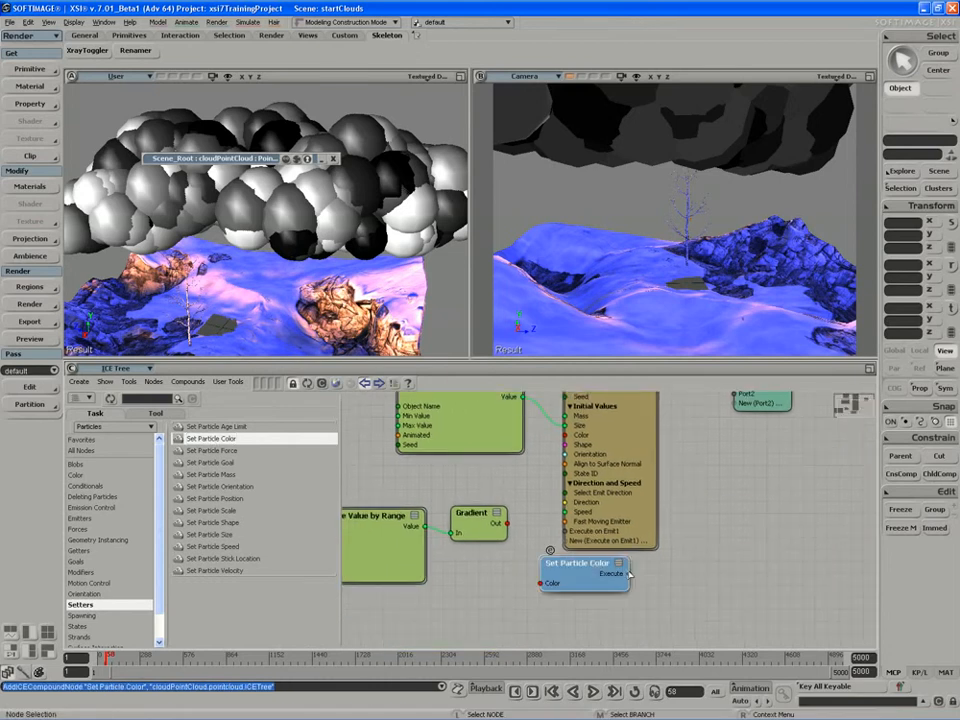
{"action": "left_click_drag", "start_coordinate": [617, 533], "coordinate": [597, 567]}
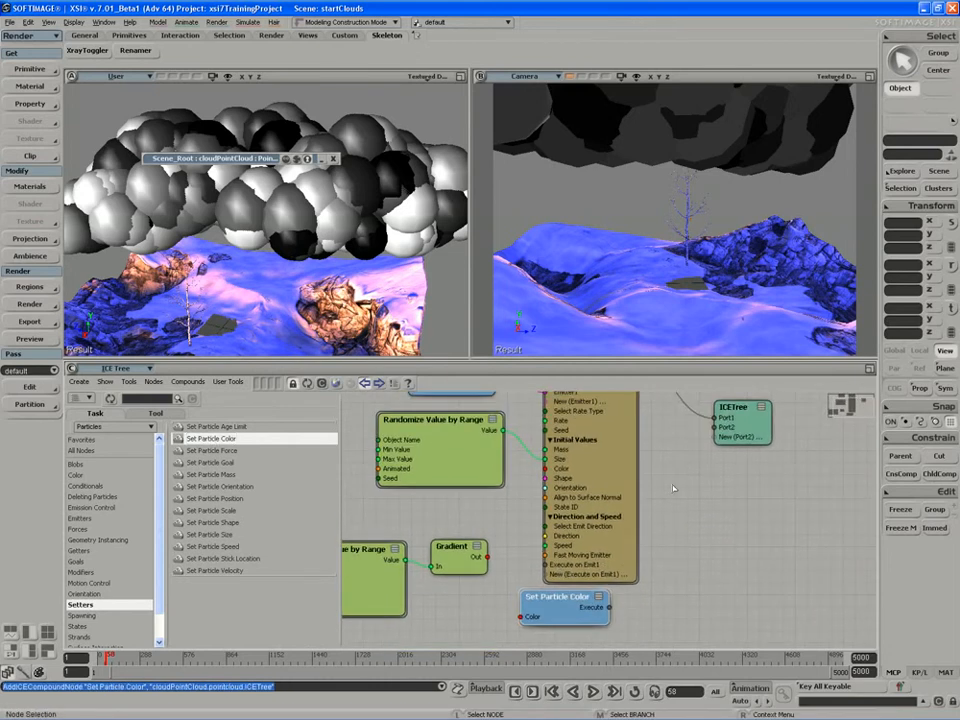
{"action": "left_click_drag", "start_coordinate": [740, 428], "coordinate": [734, 436]}
{"action": "middle_click_drag", "start_coordinate": [672, 518], "coordinate": [688, 520]}
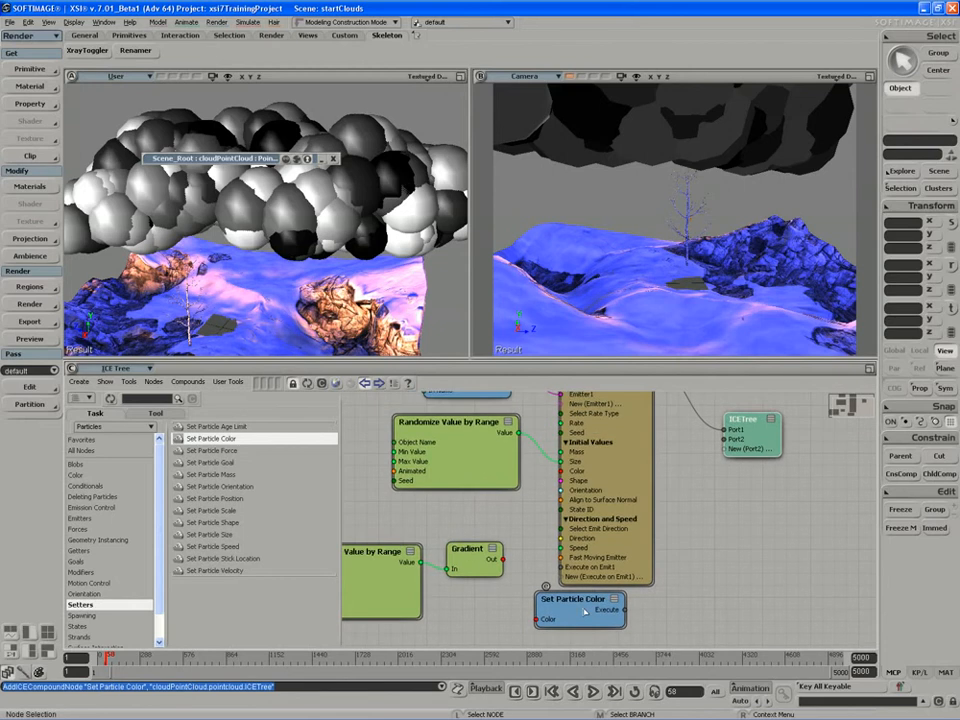
{"action": "left_click_drag", "start_coordinate": [583, 611], "coordinate": [586, 612]}
{"action": "middle_click_drag", "start_coordinate": [586, 612], "coordinate": [591, 608]}
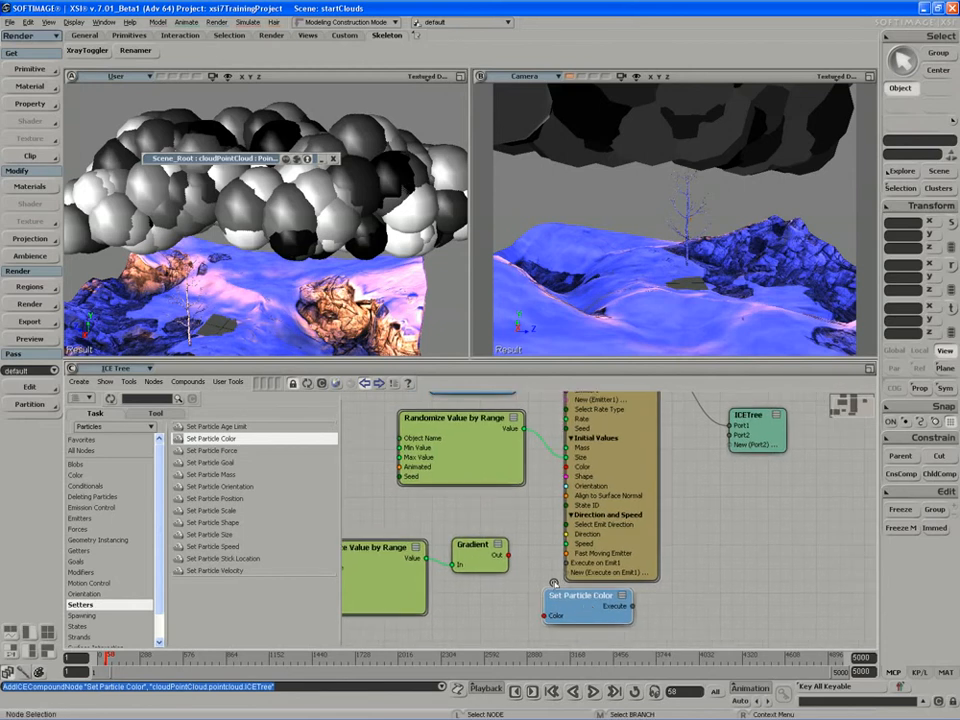
Connect the Gradient's Out to Set Particle Color's Color and its Execute to ICETree Port2, then replay the simulation.
{"action": "left_click_drag", "start_coordinate": [506, 555], "coordinate": [561, 618]}
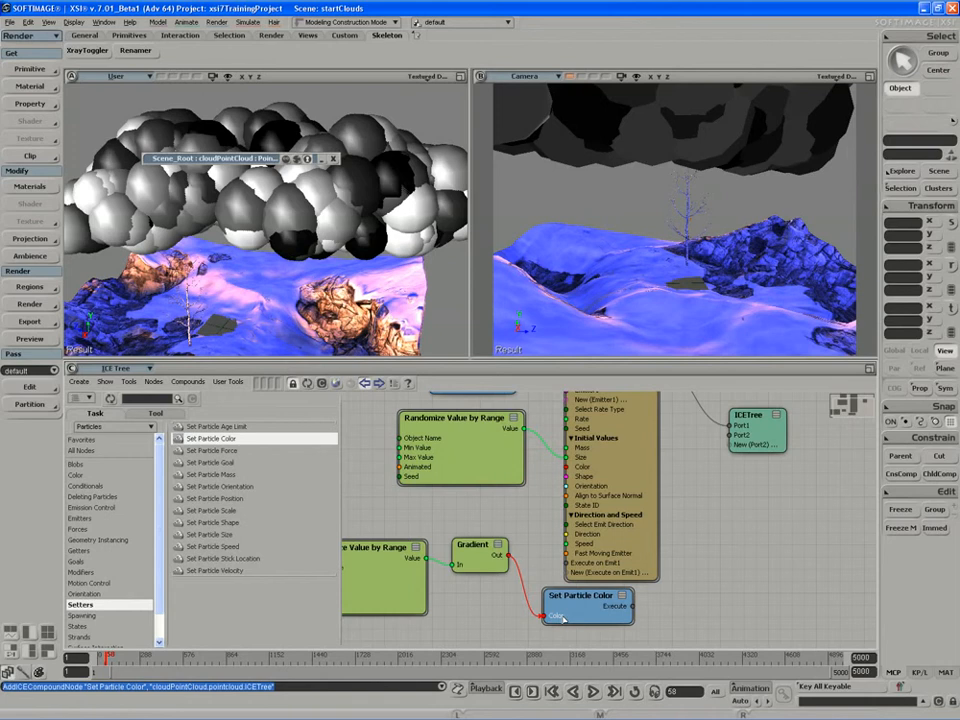
{"action": "middle_click_drag", "start_coordinate": [504, 585], "coordinate": [527, 592]}
{"action": "left_click_drag", "start_coordinate": [604, 615], "coordinate": [650, 617]}
{"action": "left_click_drag", "start_coordinate": [505, 558], "coordinate": [530, 591]}
{"action": "middle_click_drag", "start_coordinate": [712, 641], "coordinate": [667, 640]}
{"action": "left_click_drag", "start_coordinate": [657, 614], "coordinate": [727, 443]}
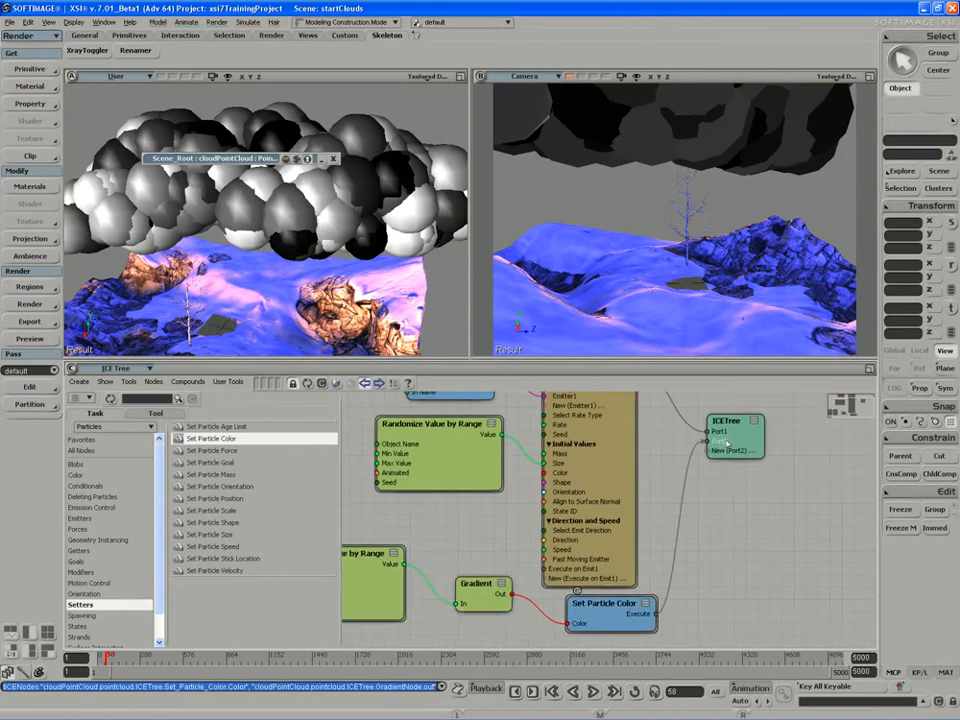
{"action": "left_click", "coordinate": [593, 692]}
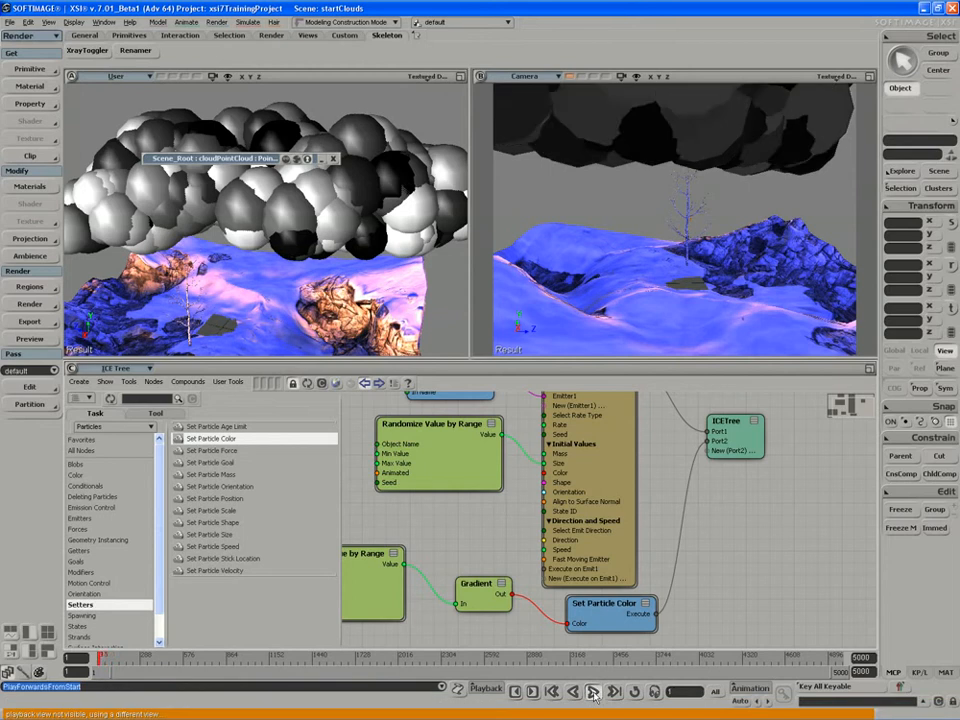
Open the lower Randomize Value by Range node's properties to review them, then close the property editor.
{"action": "left_click", "coordinate": [432, 291]}
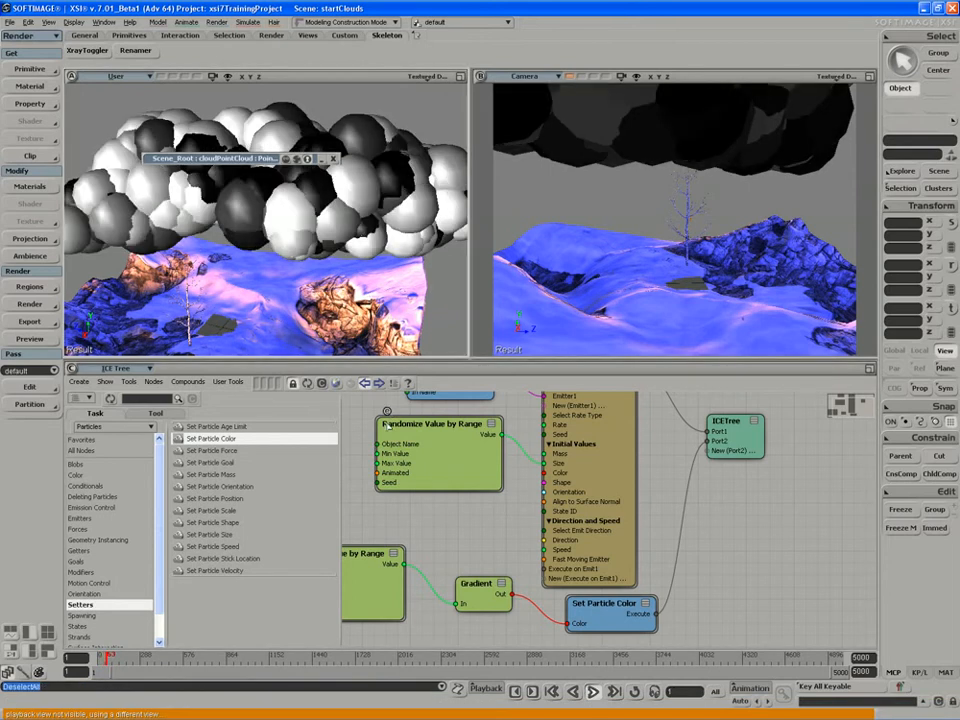
{"action": "middle_click_drag", "start_coordinate": [406, 588], "coordinate": [515, 590]}
{"action": "left_click", "coordinate": [422, 562]}
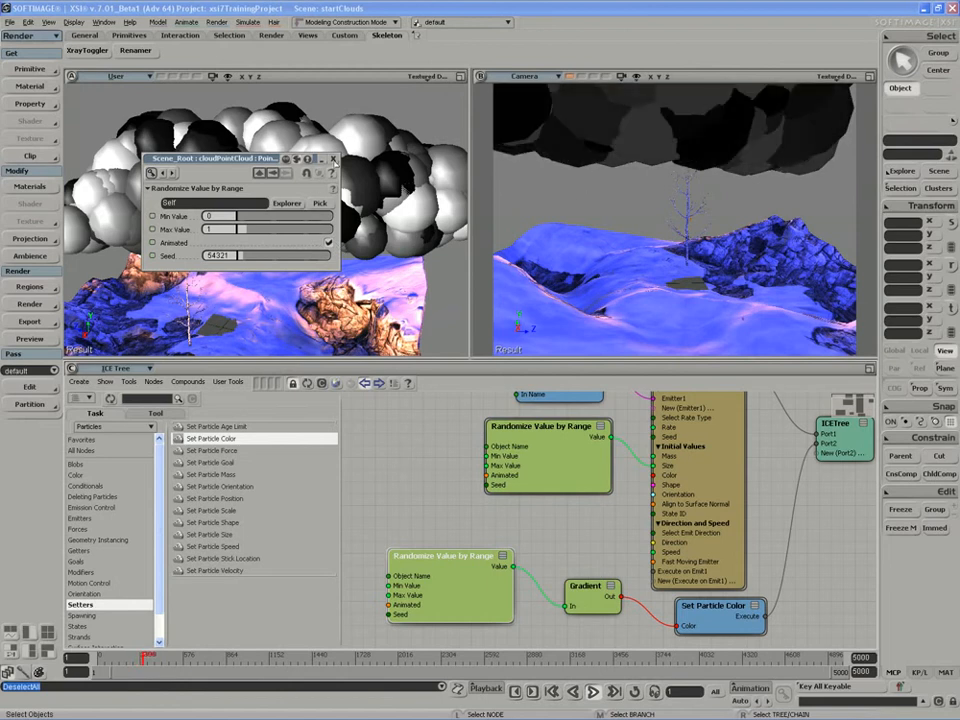
{"action": "left_click", "coordinate": [334, 160]}
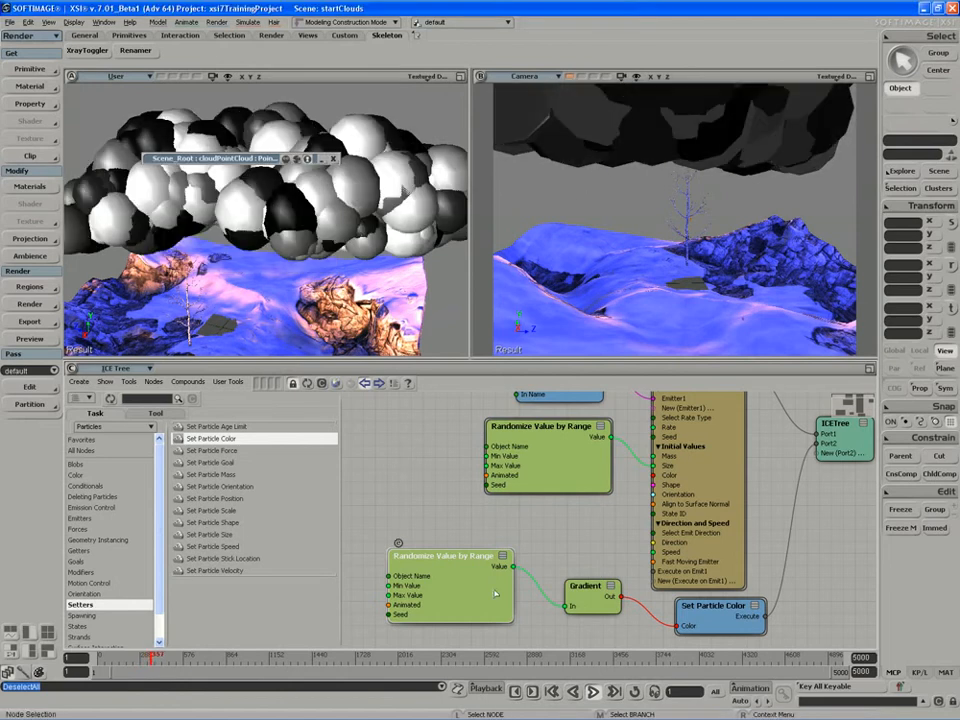
{"action": "left_click_drag", "start_coordinate": [494, 594], "coordinate": [489, 590]}
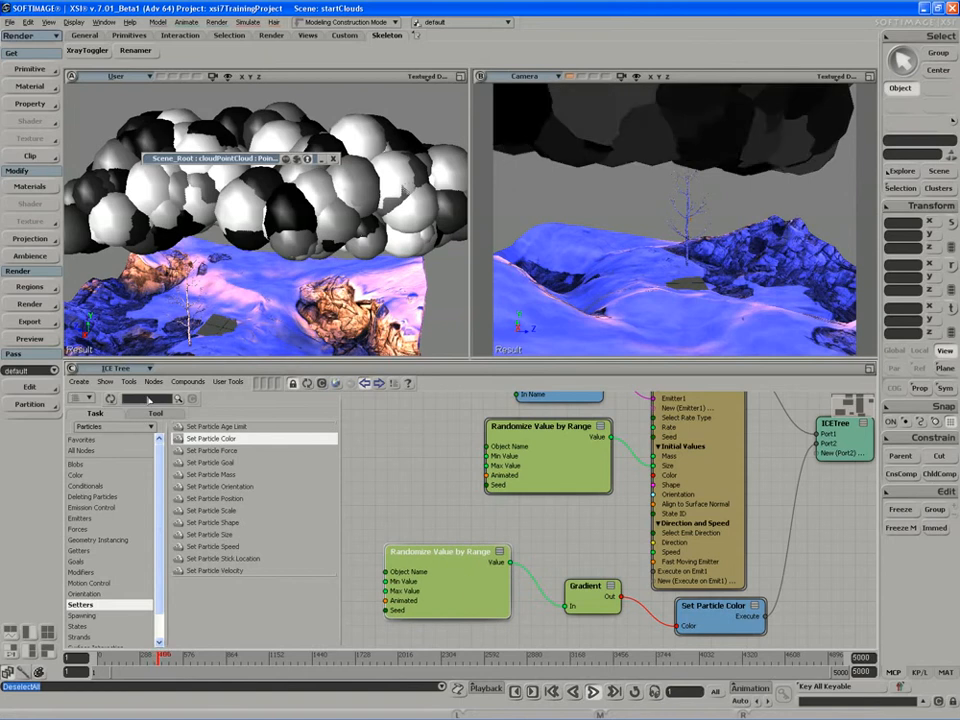
Search for turb, add a Turbulize Value by Range node, connect its Value to the Gradient's In, and replay.
{"action": "left_click", "coordinate": [148, 399]}
{"action": "type", "text": "turb"}
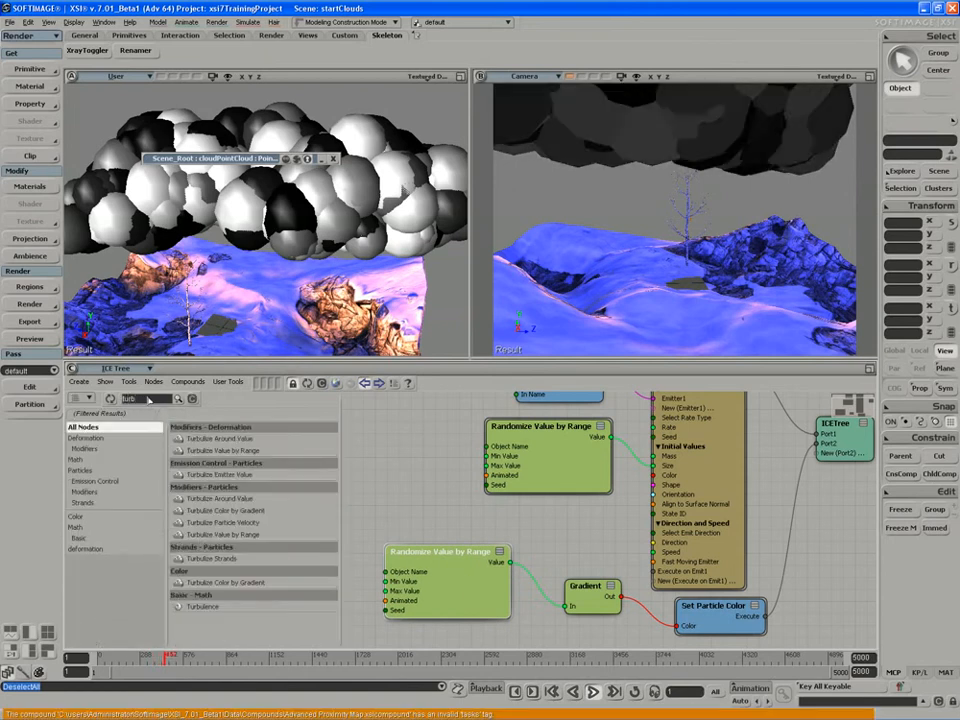
{"action": "left_click_drag", "start_coordinate": [222, 450], "coordinate": [431, 565]}
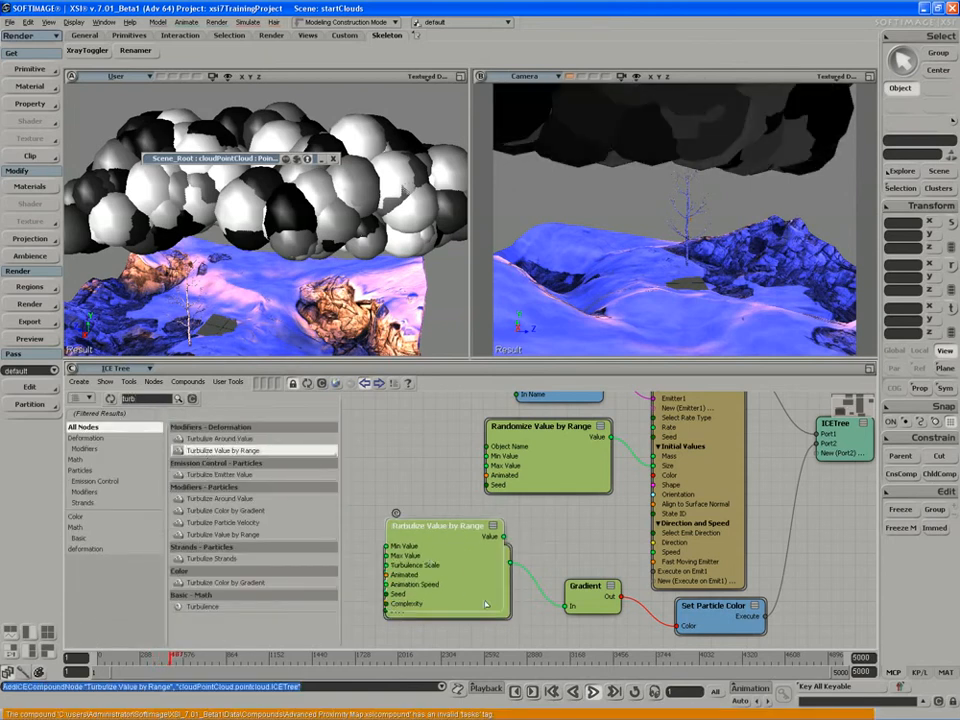
{"action": "left_click_drag", "start_coordinate": [484, 606], "coordinate": [488, 642]}
{"action": "left_click_drag", "start_coordinate": [480, 524], "coordinate": [578, 608]}
{"action": "left_click", "coordinate": [592, 696]}
{"action": "middle_click", "coordinate": [592, 696]}
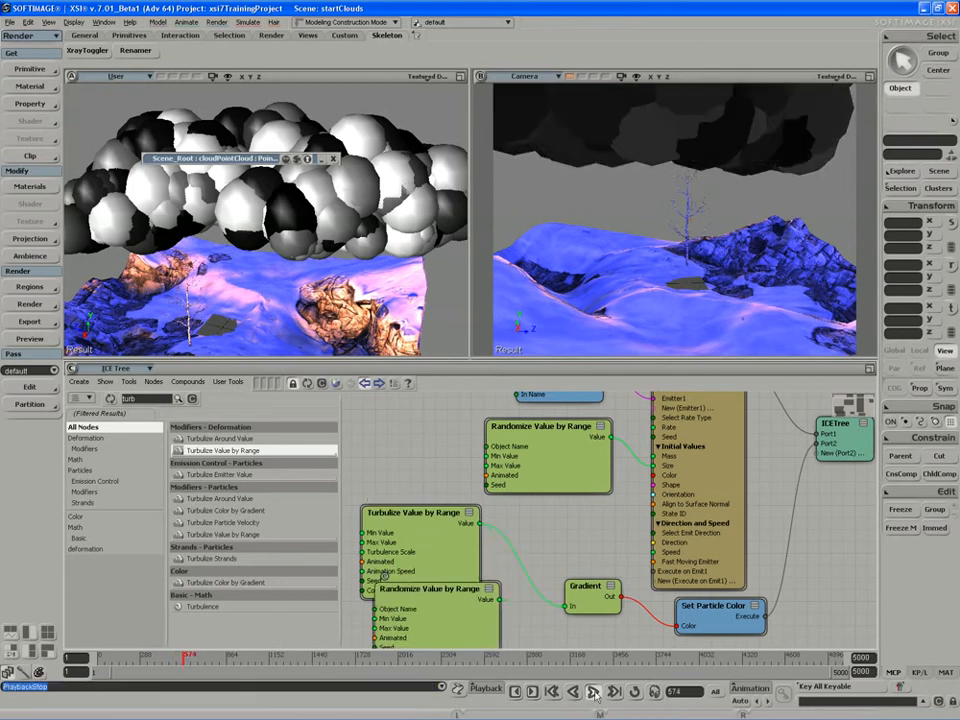
{"action": "left_click_drag", "start_coordinate": [452, 639], "coordinate": [457, 656]}
Set the Turbulize Value by Range node's Max Value to 1, enable Animated, drag Turbulence Scale to about 0.3, and replay.
{"action": "double_click", "coordinate": [415, 548]}
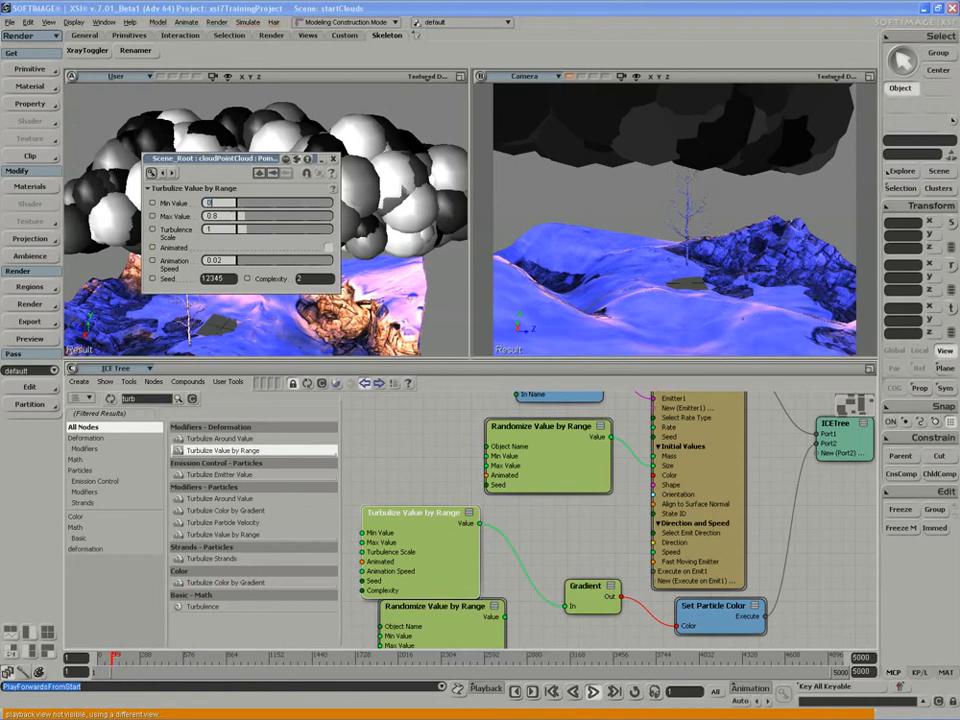
{"action": "key", "text": "Tab"}
{"action": "type", "text": "1"}
{"action": "key", "text": "Tab"}
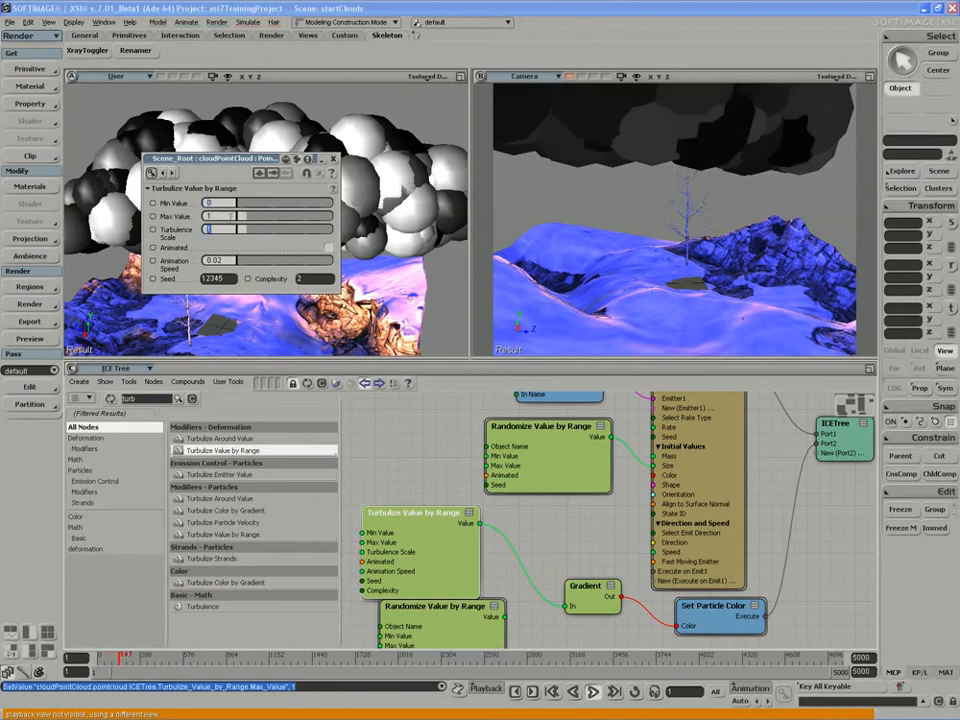
{"action": "left_click", "coordinate": [329, 247]}
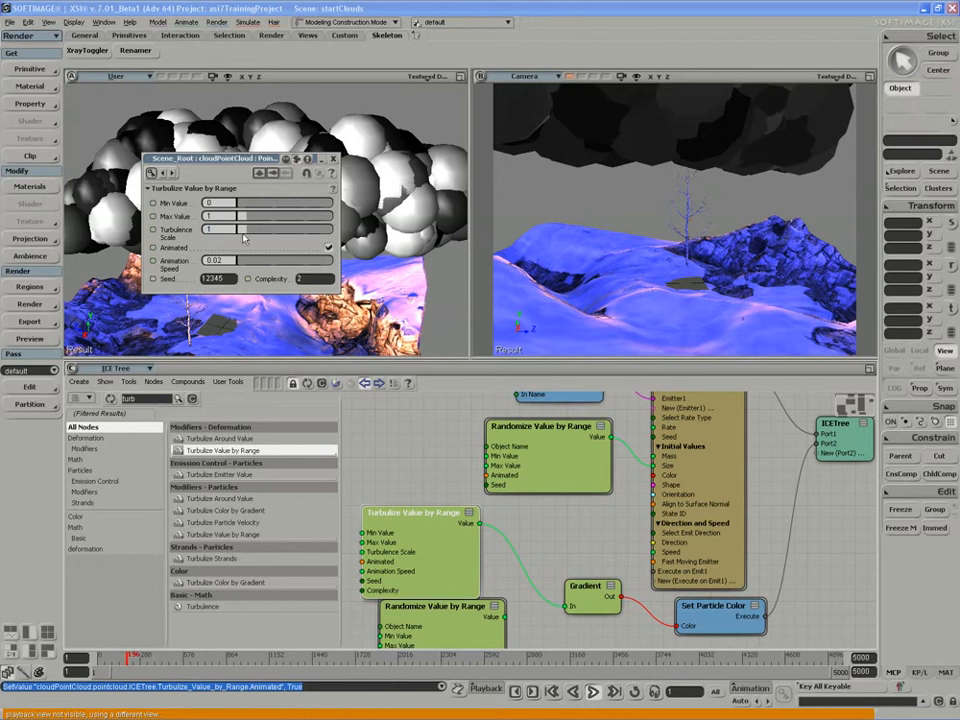
{"action": "mouse_move", "coordinate": [238, 231]}
{"action": "left_mouse_down"}
{"action": "mouse_move", "coordinate": [298, 230]}
{"action": "mouse_move", "coordinate": [240, 234]}
{"action": "left_mouse_up"}
{"action": "left_click", "coordinate": [596, 695]}
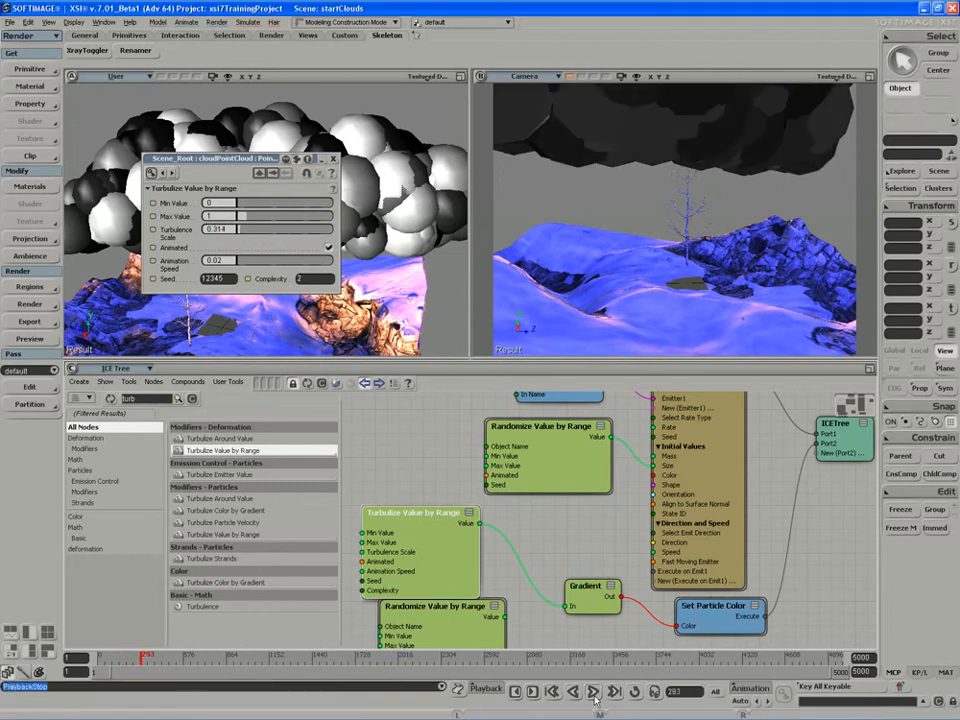
Replay the simulation and move the Turbulize property editor beside the ICE tree.
{"action": "key", "text": "s"}
{"action": "left_click_drag", "start_coordinate": [534, 621], "coordinate": [522, 596]}
{"action": "left_click_drag", "start_coordinate": [425, 597], "coordinate": [362, 636]}
{"action": "left_click_drag", "start_coordinate": [394, 546], "coordinate": [447, 590]}
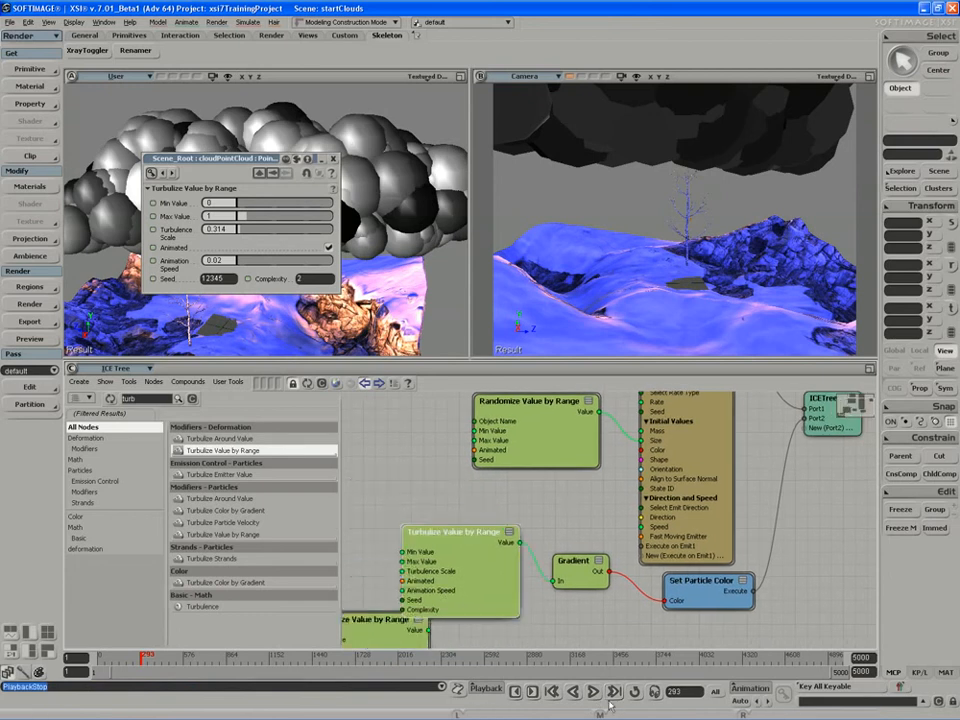
{"action": "middle_click", "coordinate": [597, 695]}
{"action": "left_click_drag", "start_coordinate": [258, 160], "coordinate": [370, 285]}
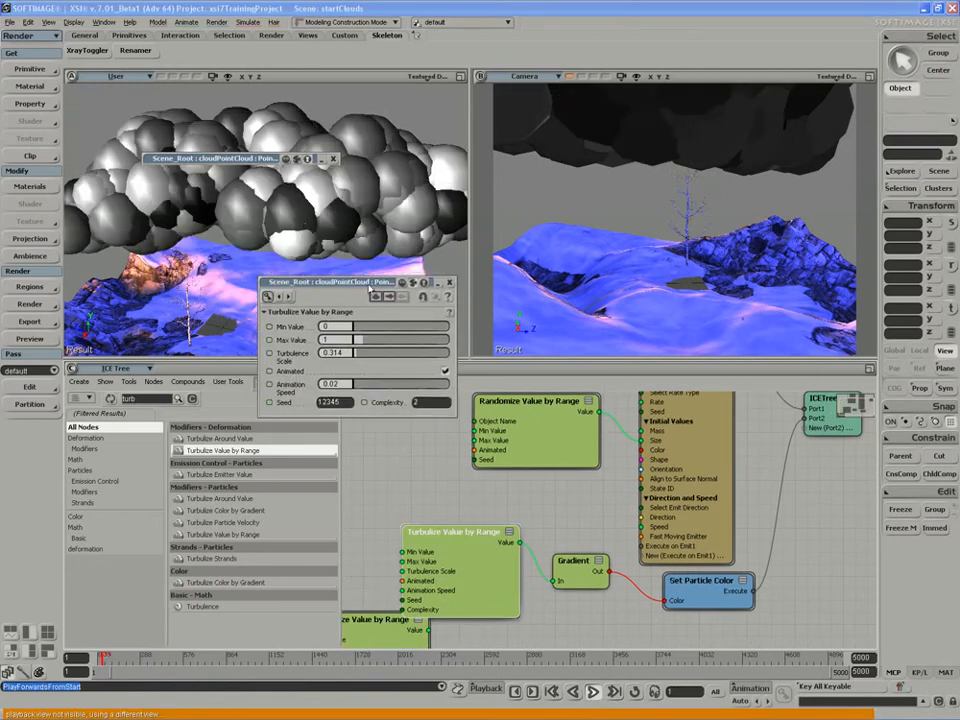
{"action": "left_click", "coordinate": [426, 119]}
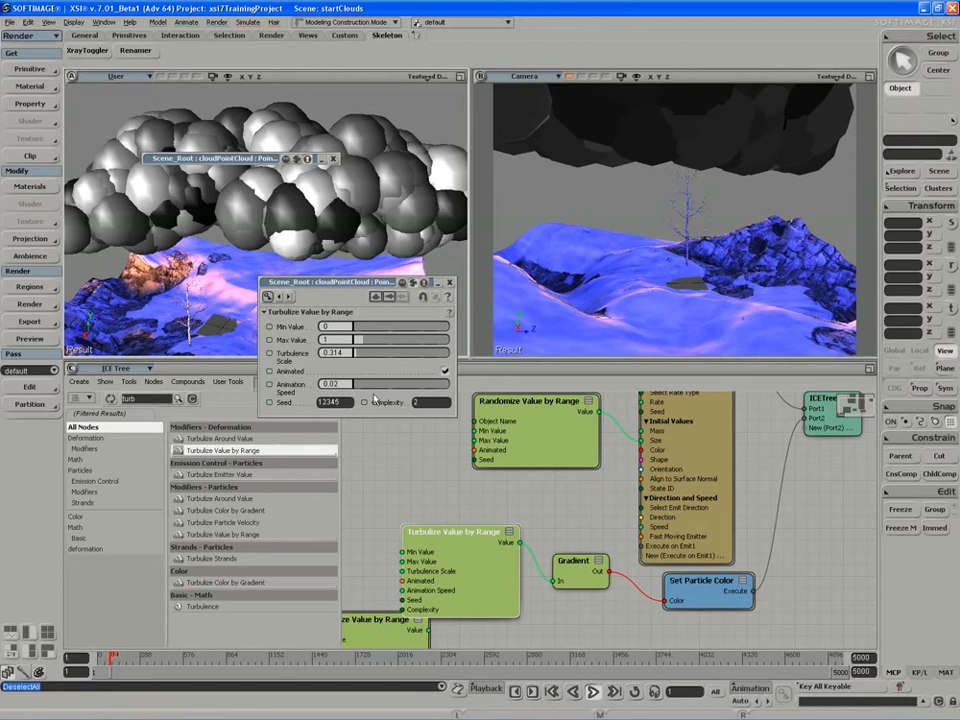
Set the Turbulize node's Max Value to about 1.384, Turbulence Scale to 50 and Animation Speed to about 0.44.
{"action": "mouse_move", "coordinate": [365, 341]}
{"action": "left_mouse_down"}
{"action": "mouse_move", "coordinate": [450, 342]}
{"action": "mouse_move", "coordinate": [359, 342]}
{"action": "mouse_move", "coordinate": [449, 354]}
{"action": "left_mouse_up"}
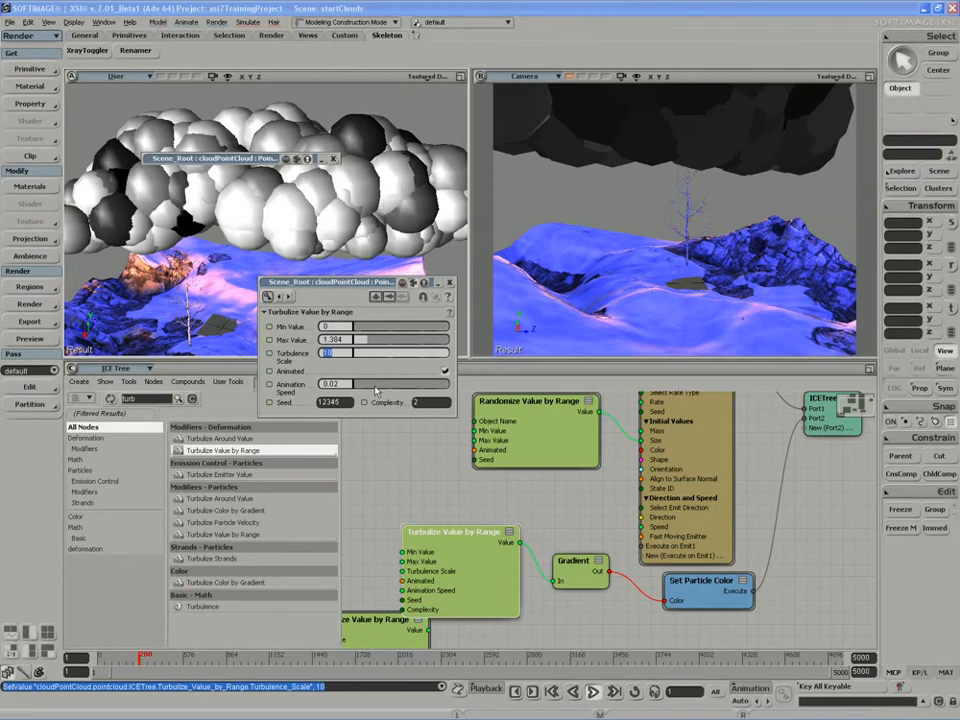
{"action": "left_click_drag", "start_coordinate": [382, 383], "coordinate": [383, 391]}
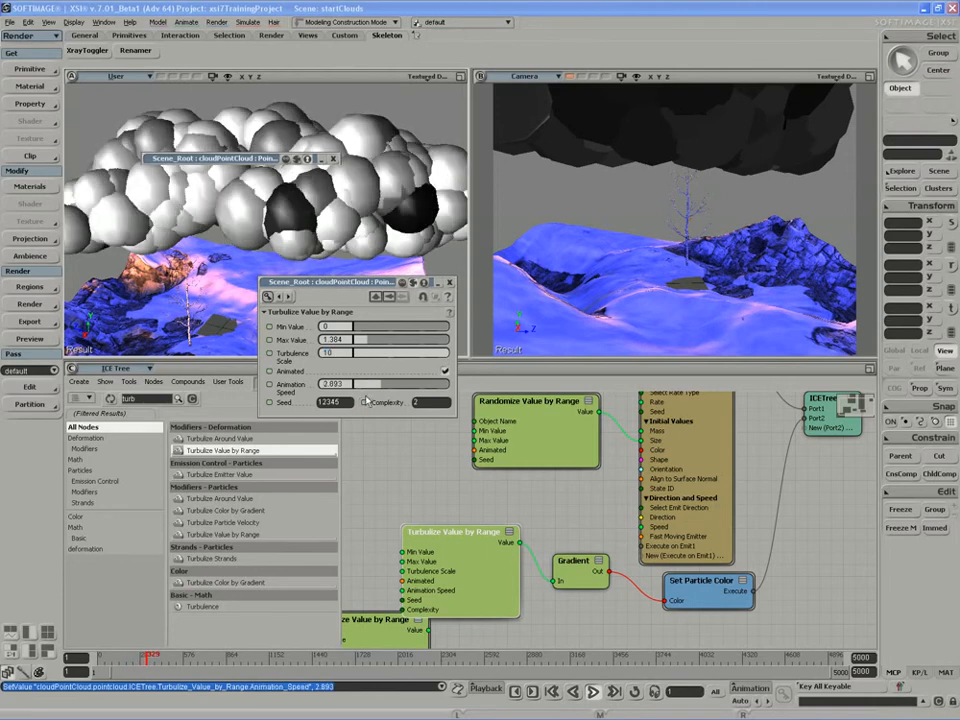
{"action": "left_click_drag", "start_coordinate": [381, 355], "coordinate": [345, 366]}
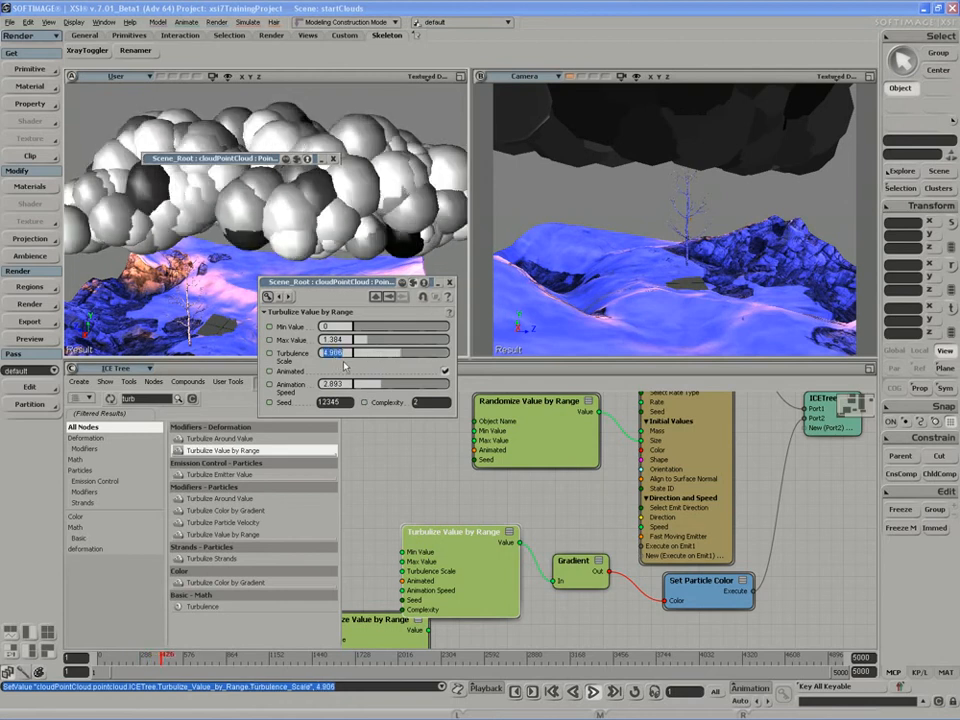
{"action": "type", "text": "50"}
{"action": "key", "text": "Return"}
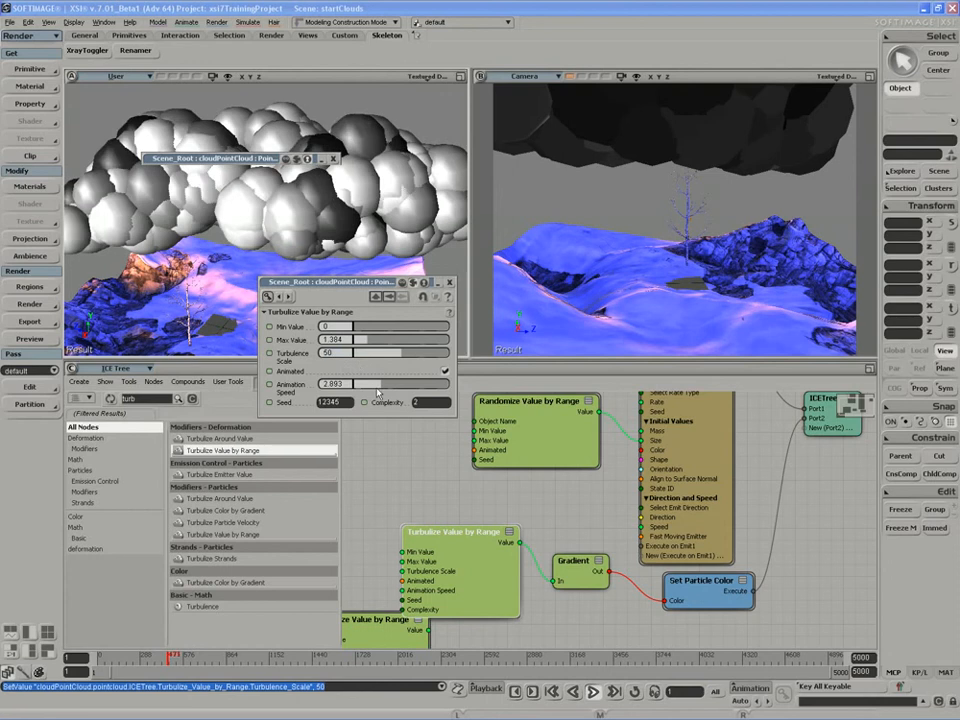
{"action": "left_click_drag", "start_coordinate": [366, 386], "coordinate": [352, 386]}
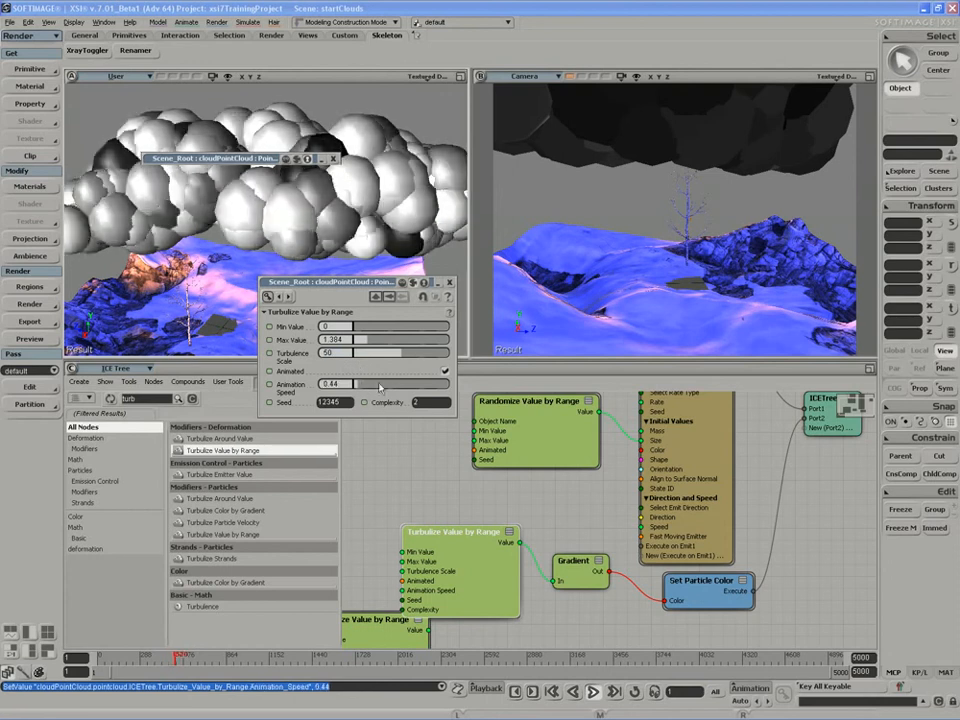
Replay the simulation to review the turbulized cloud shading.
{"action": "left_click", "coordinate": [445, 371]}
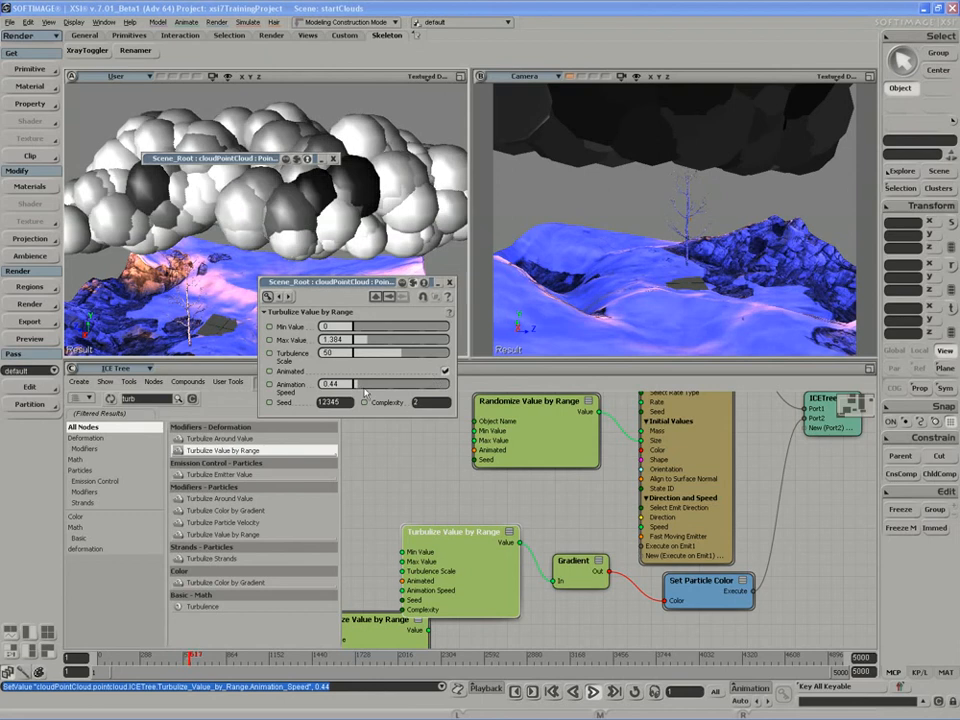
{"action": "left_click_drag", "start_coordinate": [452, 576], "coordinate": [437, 556]}
{"action": "left_click", "coordinate": [593, 692]}
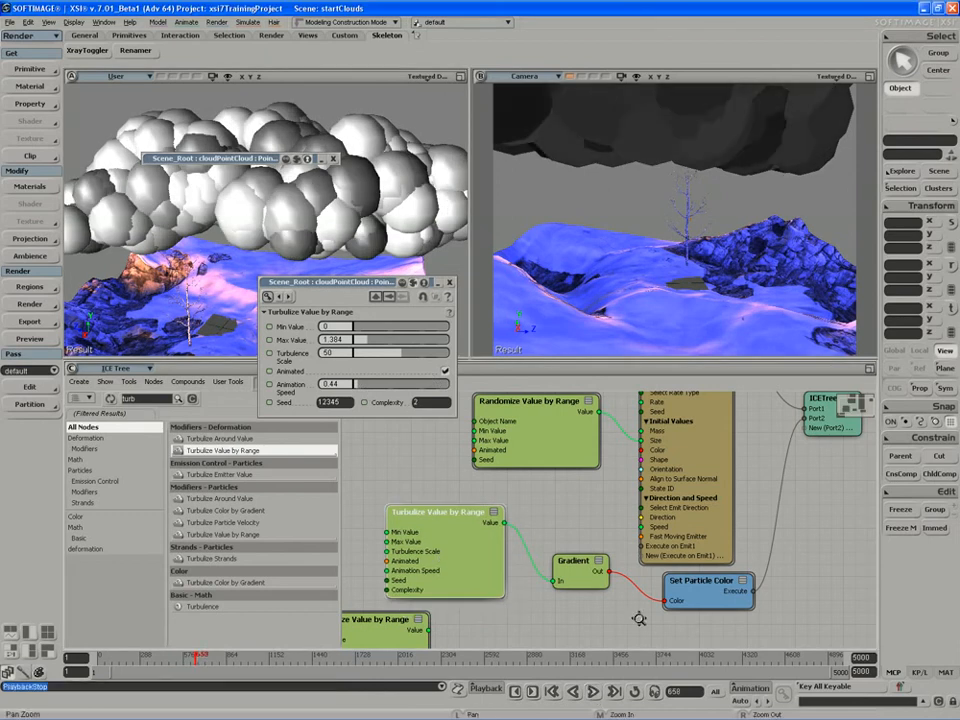
Delete the Set Particle Color node from the ICE tree.
{"action": "left_click_drag", "start_coordinate": [639, 617], "coordinate": [581, 616]}
{"action": "left_click_drag", "start_coordinate": [714, 561], "coordinate": [710, 577]}
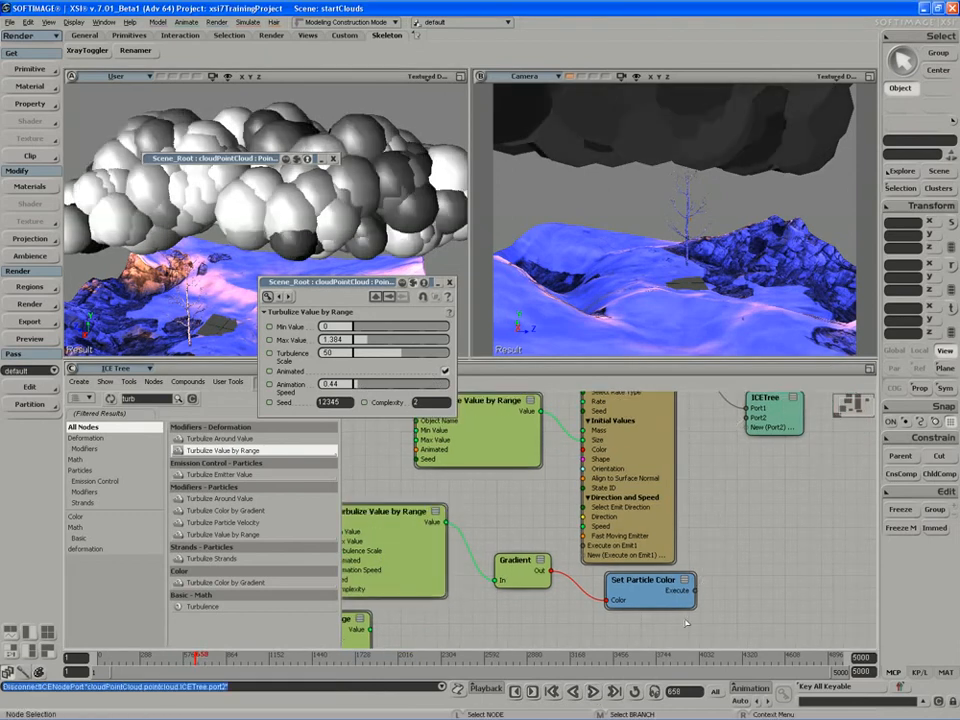
{"action": "left_click_drag", "start_coordinate": [644, 601], "coordinate": [683, 604]}
{"action": "key", "text": "Delete"}
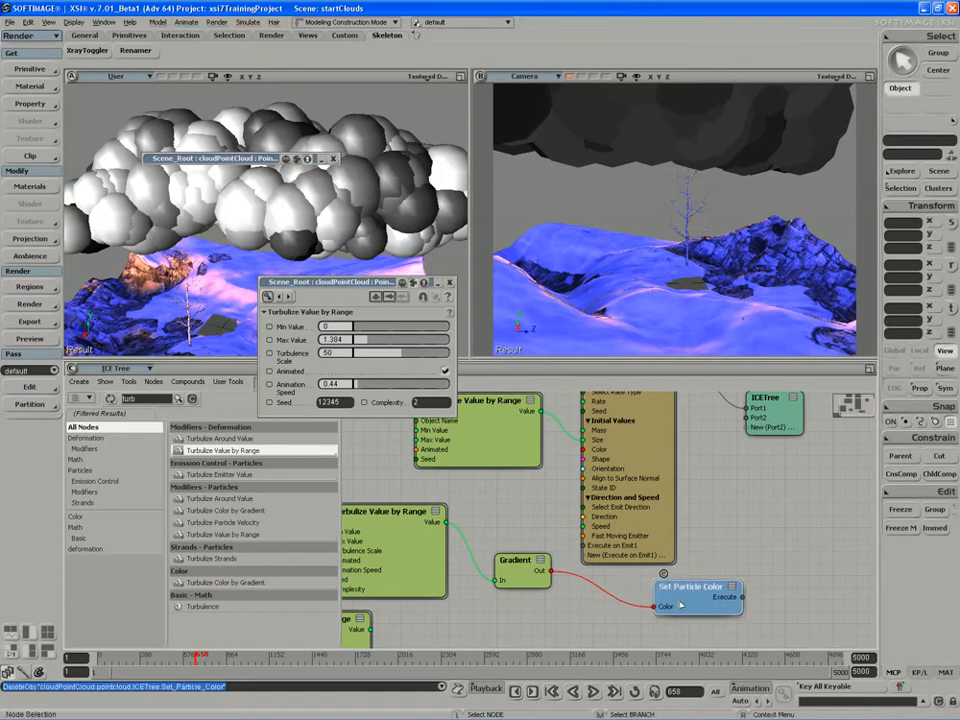
Reconnect the Gradient's Out to Emit from Surface's Color and feed the lower Randomize Value by Range's Value into the Gradient's In.
{"action": "left_click_drag", "start_coordinate": [540, 581], "coordinate": [585, 450]}
{"action": "left_click_drag", "start_coordinate": [515, 520], "coordinate": [602, 566]}
{"action": "left_click_drag", "start_coordinate": [466, 602], "coordinate": [519, 467]}
{"action": "left_click", "coordinate": [419, 594]}
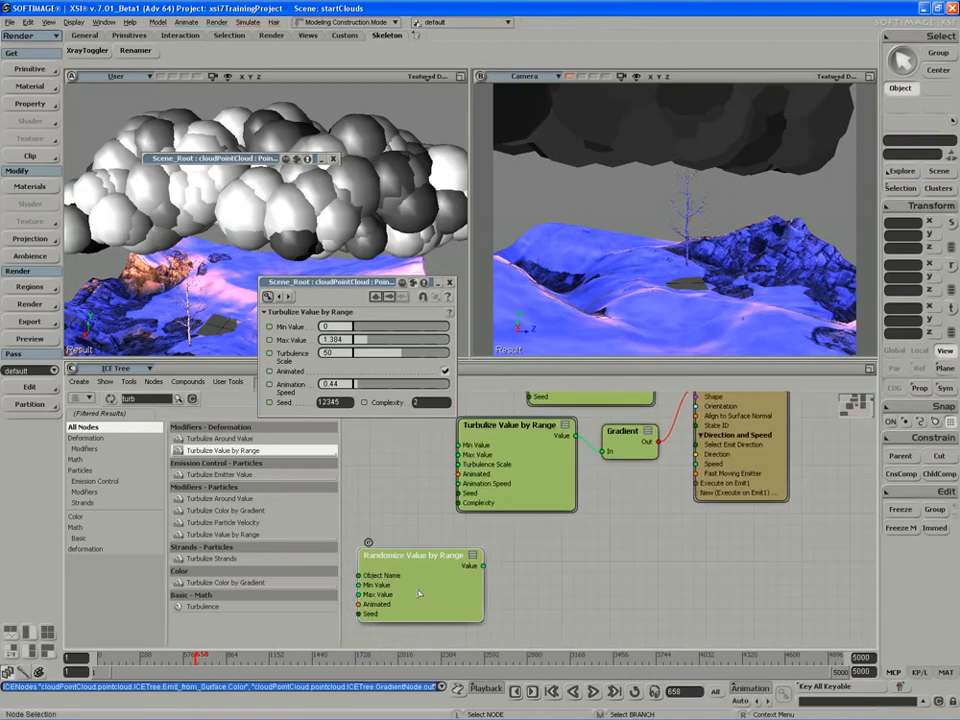
{"action": "left_click_drag", "start_coordinate": [484, 566], "coordinate": [601, 467]}
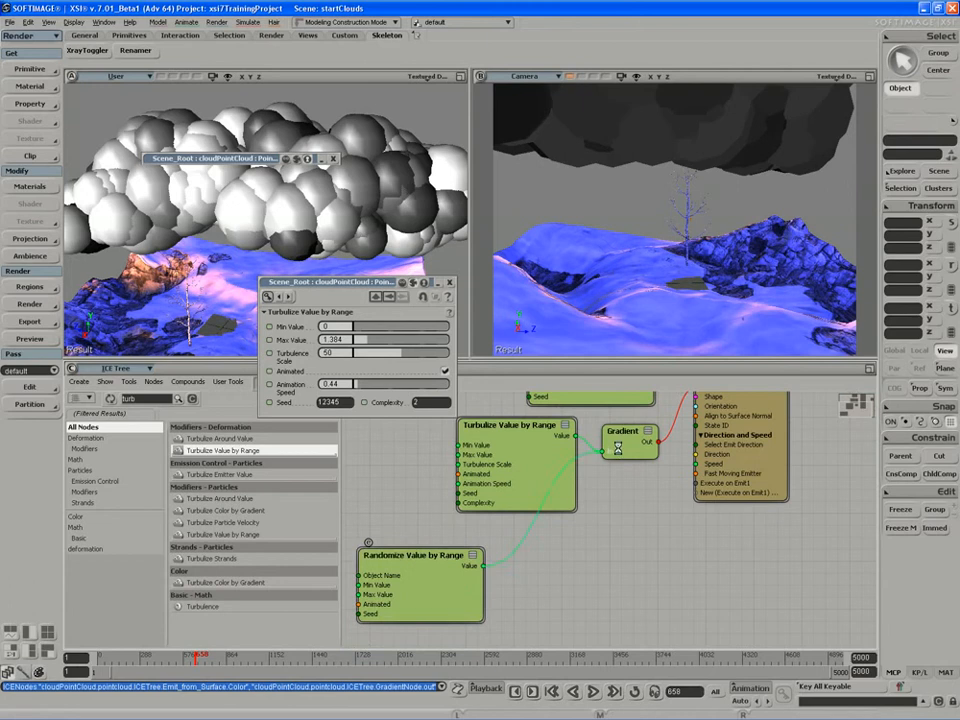
Delete the Turbulize Value by Range node and move the upper Randomize Value by Range node into its place.
{"action": "left_click_drag", "start_coordinate": [442, 590], "coordinate": [475, 582]}
{"action": "left_click_drag", "start_coordinate": [498, 459], "coordinate": [447, 457]}
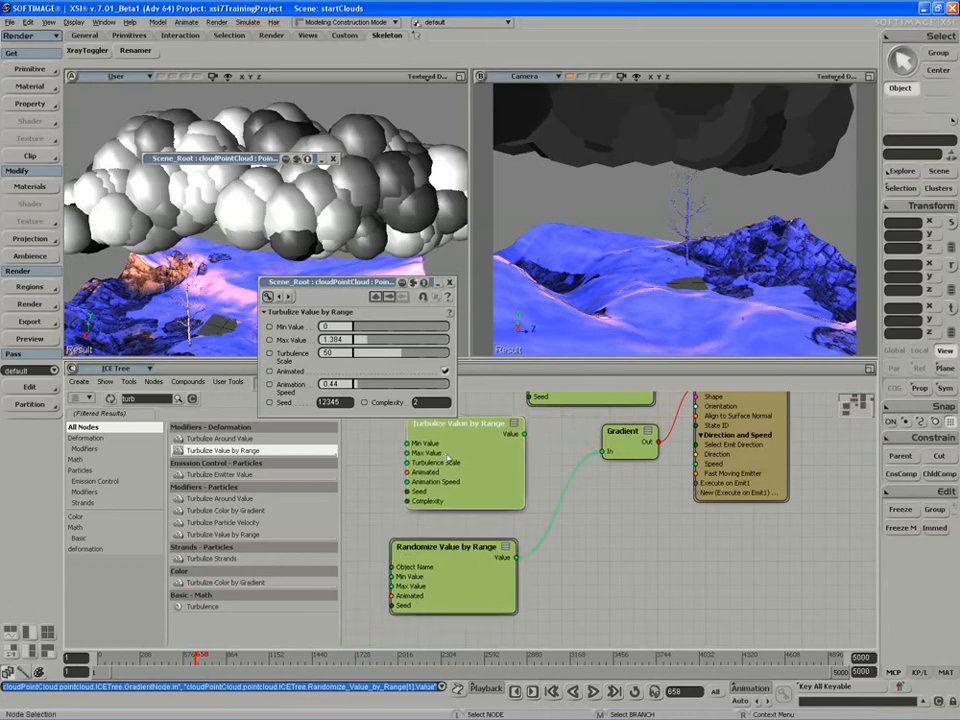
{"action": "key", "text": "Delete"}
{"action": "left_click_drag", "start_coordinate": [432, 564], "coordinate": [494, 467]}
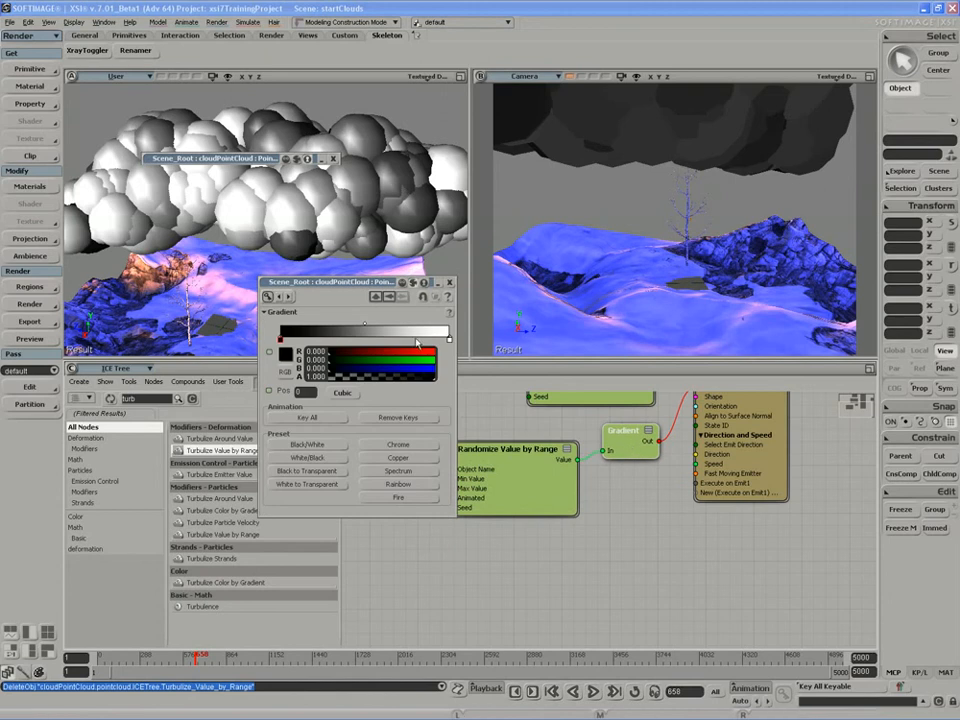
Turn off Animated on the lower Randomize Value by Range node feeding the Gradient and close its properties.
{"action": "left_click_drag", "start_coordinate": [296, 290], "coordinate": [172, 292]}
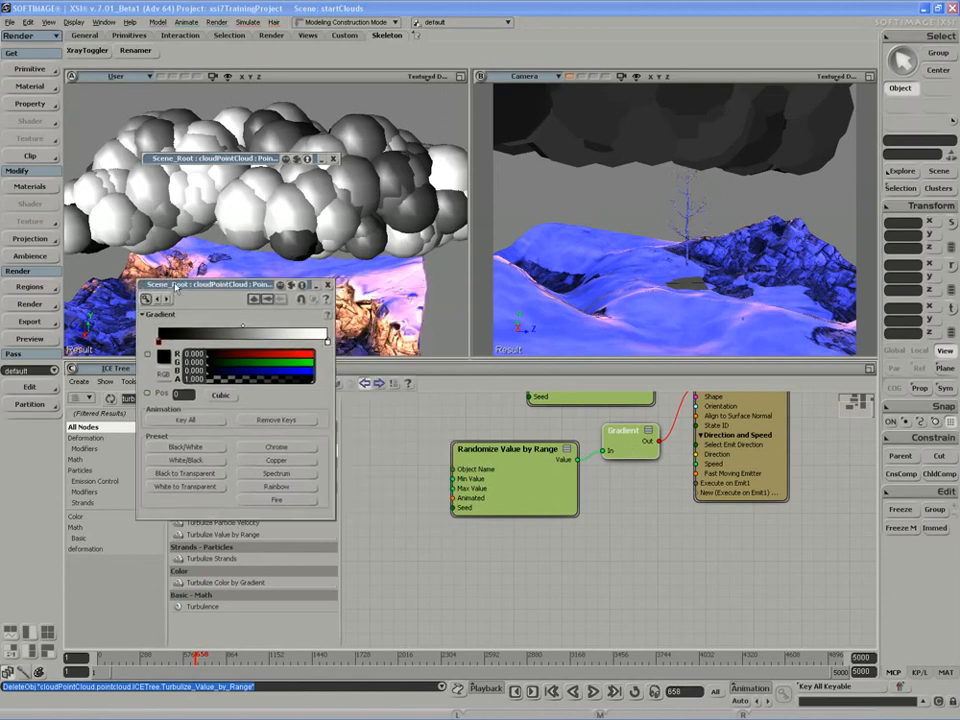
{"action": "left_click_drag", "start_coordinate": [513, 464], "coordinate": [502, 476]}
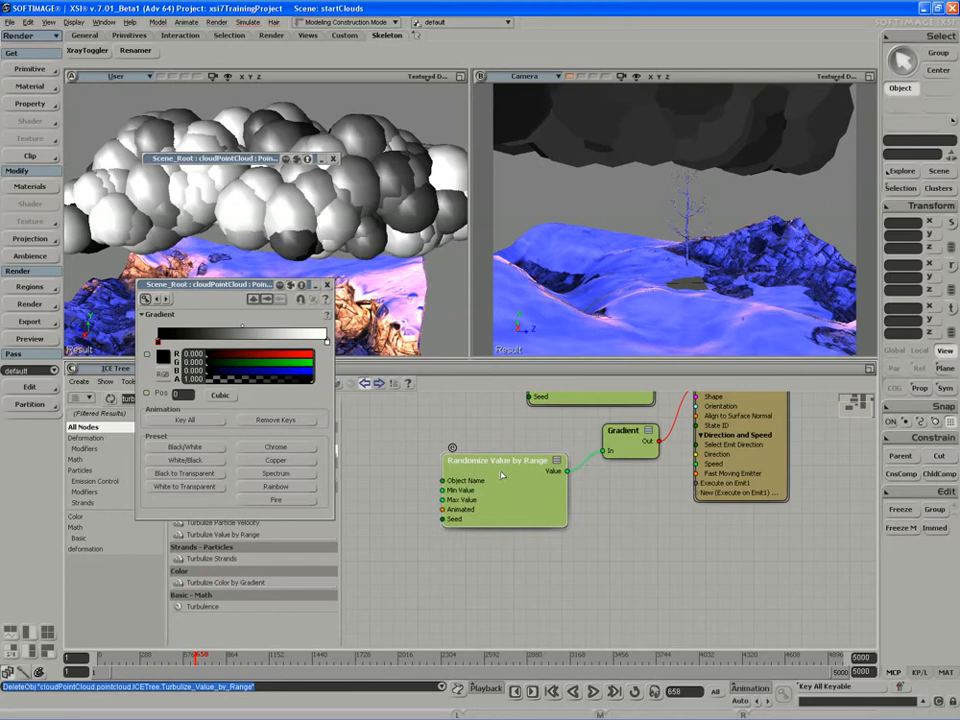
{"action": "left_click_drag", "start_coordinate": [187, 396], "coordinate": [175, 395]}
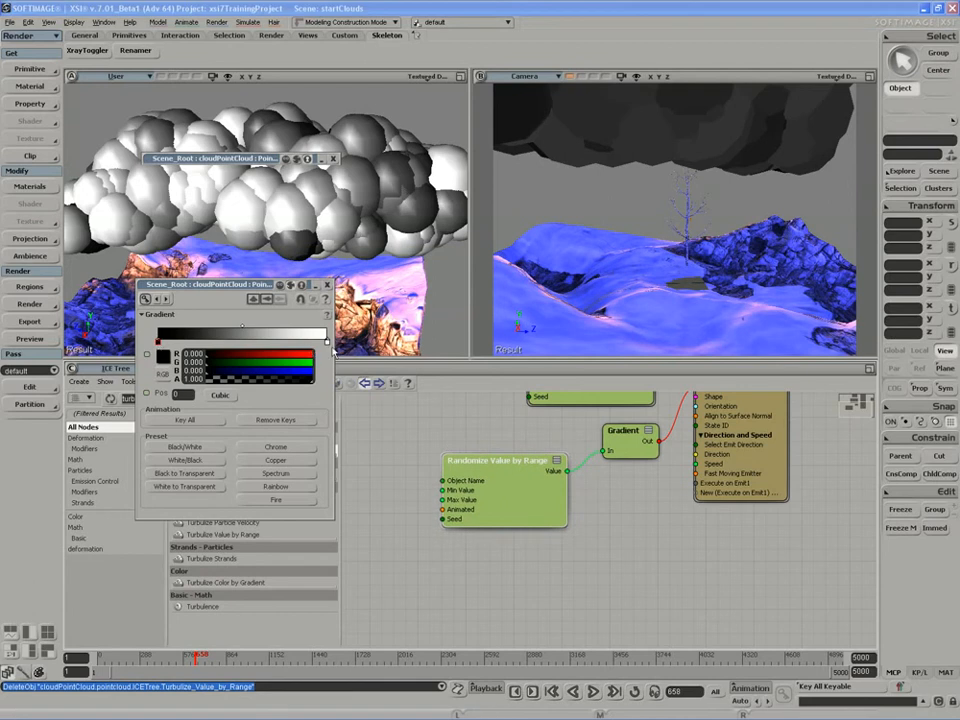
{"action": "left_click", "coordinate": [488, 490]}
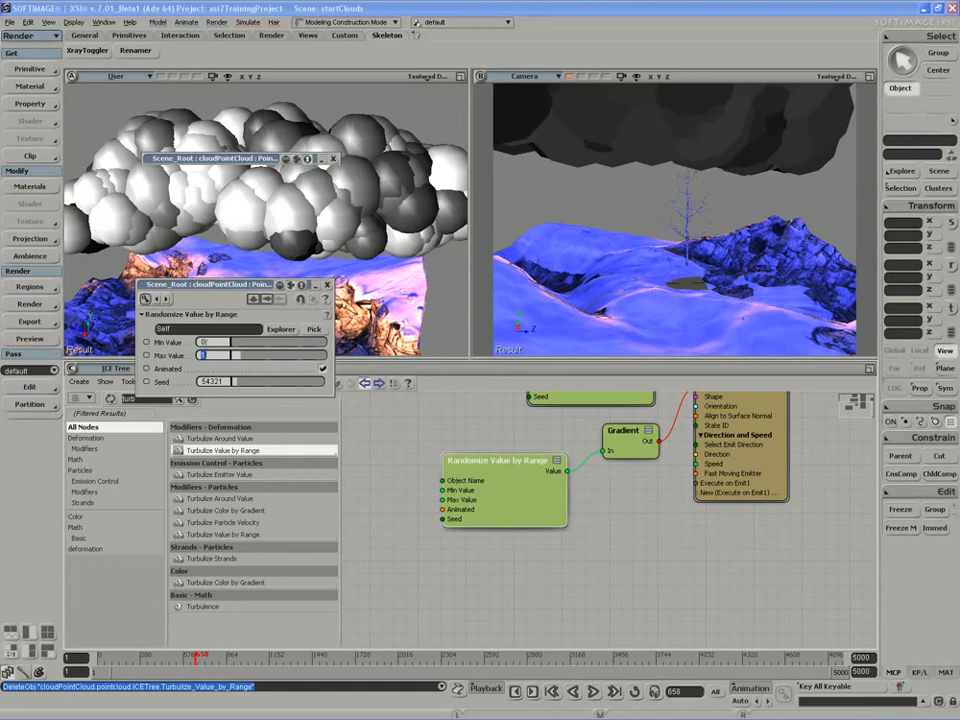
{"action": "left_click", "coordinate": [322, 369]}
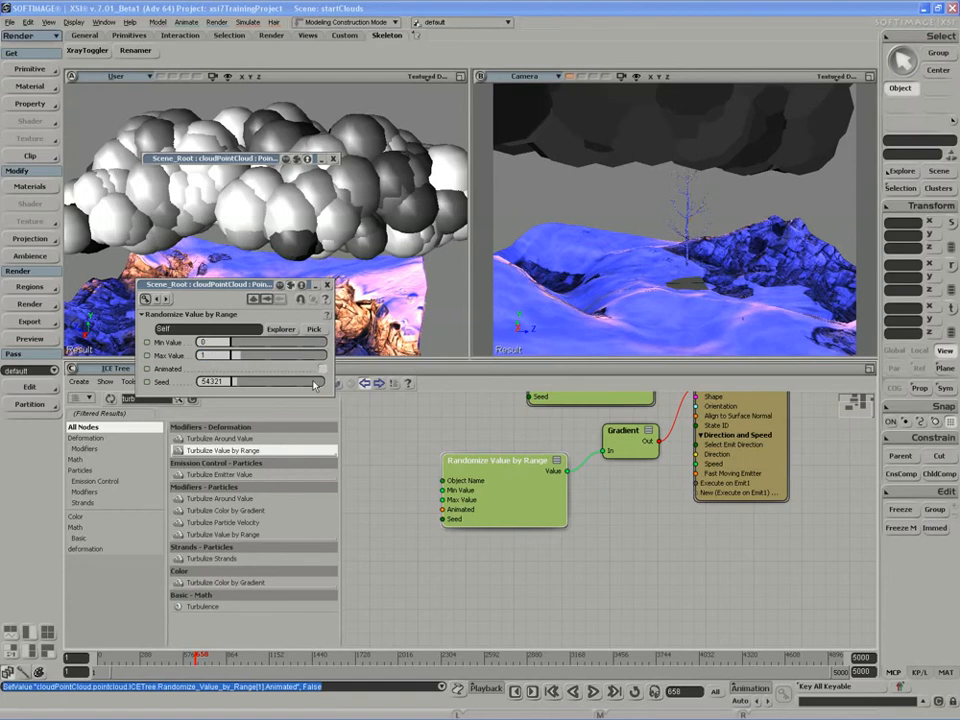
{"action": "left_click", "coordinate": [327, 287]}
Open the Gradient node's properties and add color keys along the ramp, setting a light gray key near the end.
{"action": "middle_click_drag", "start_coordinate": [490, 495], "coordinate": [463, 563]}
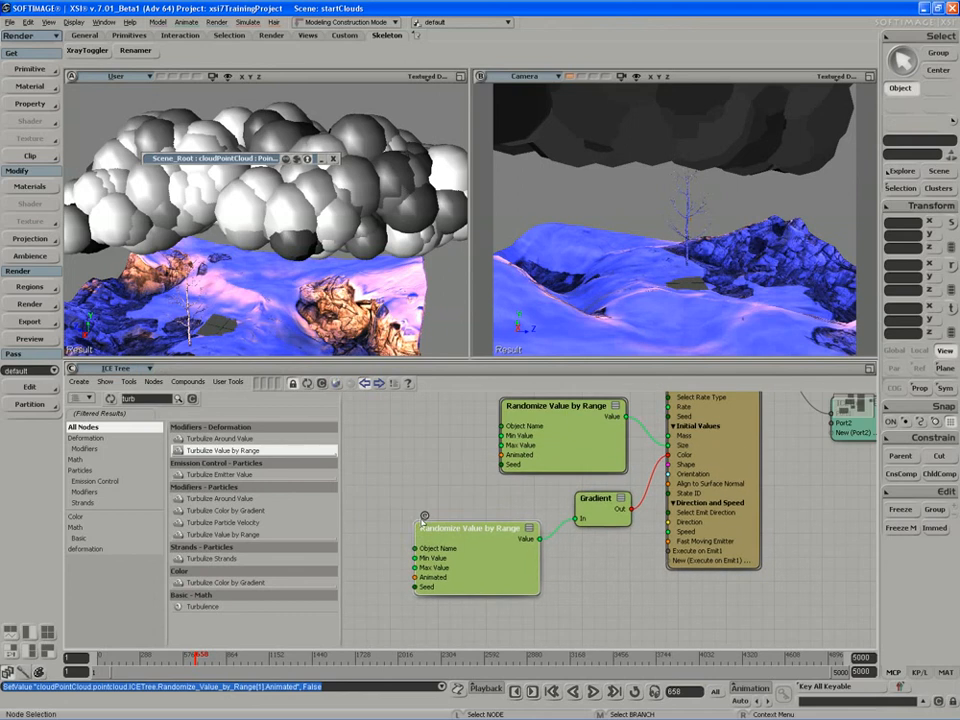
{"action": "left_click_drag", "start_coordinate": [463, 563], "coordinate": [458, 554]}
{"action": "double_click", "coordinate": [601, 511]}
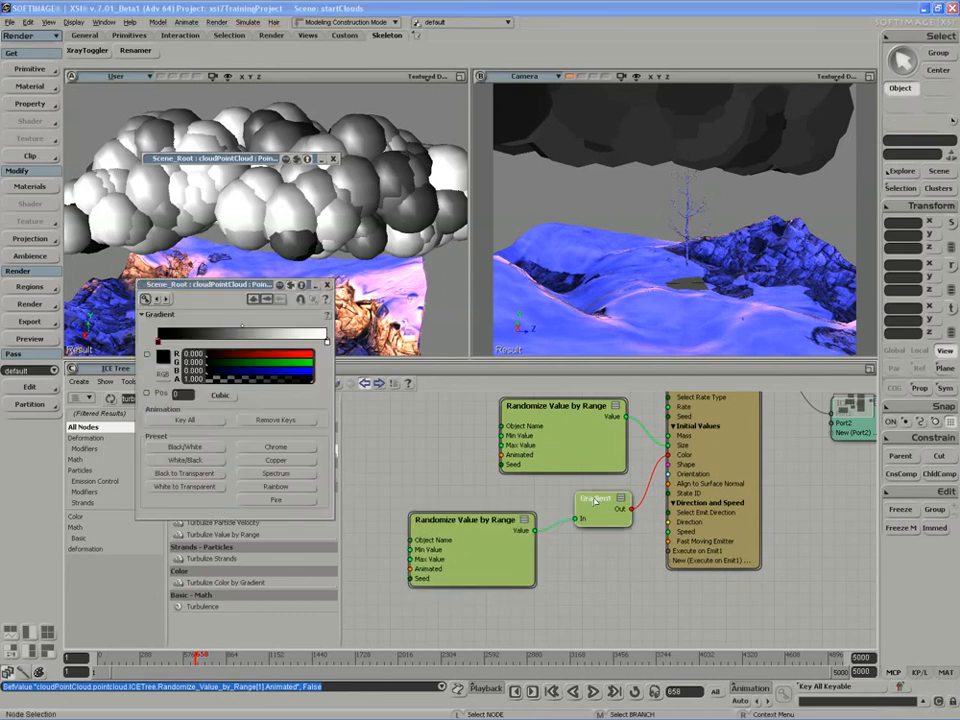
{"action": "left_click_drag", "start_coordinate": [217, 337], "coordinate": [210, 342]}
{"action": "mouse_move", "coordinate": [278, 337]}
{"action": "left_mouse_down"}
{"action": "mouse_move", "coordinate": [326, 343]}
{"action": "mouse_move", "coordinate": [298, 373]}
{"action": "left_mouse_up"}
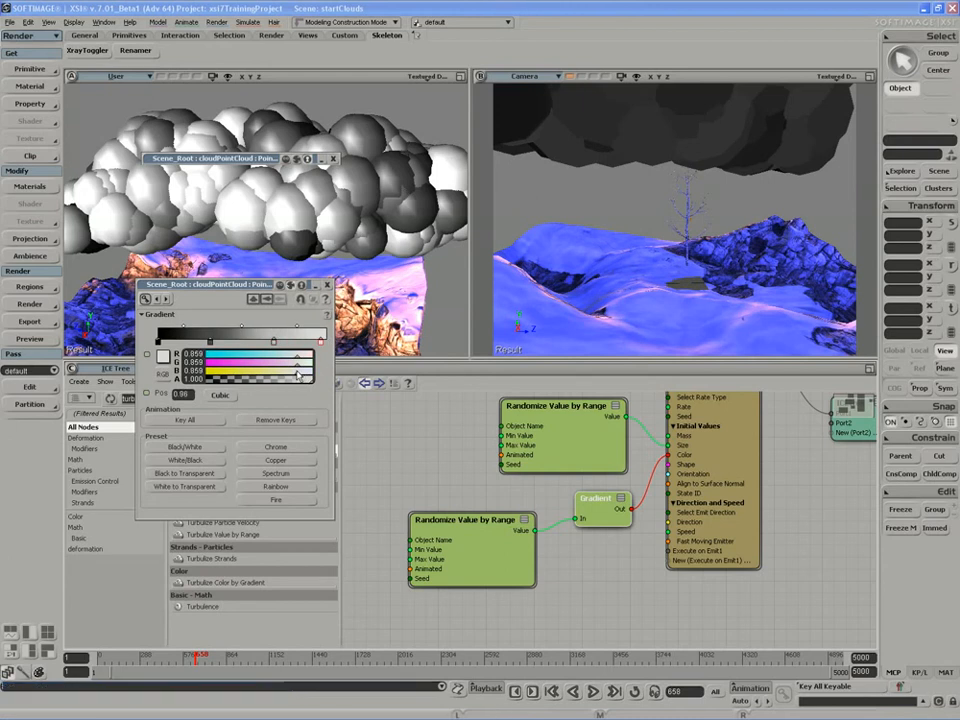
Set the current frame to 2.
{"action": "left_click", "coordinate": [680, 691]}
{"action": "type", "text": "2"}
{"action": "key", "text": "Return"}
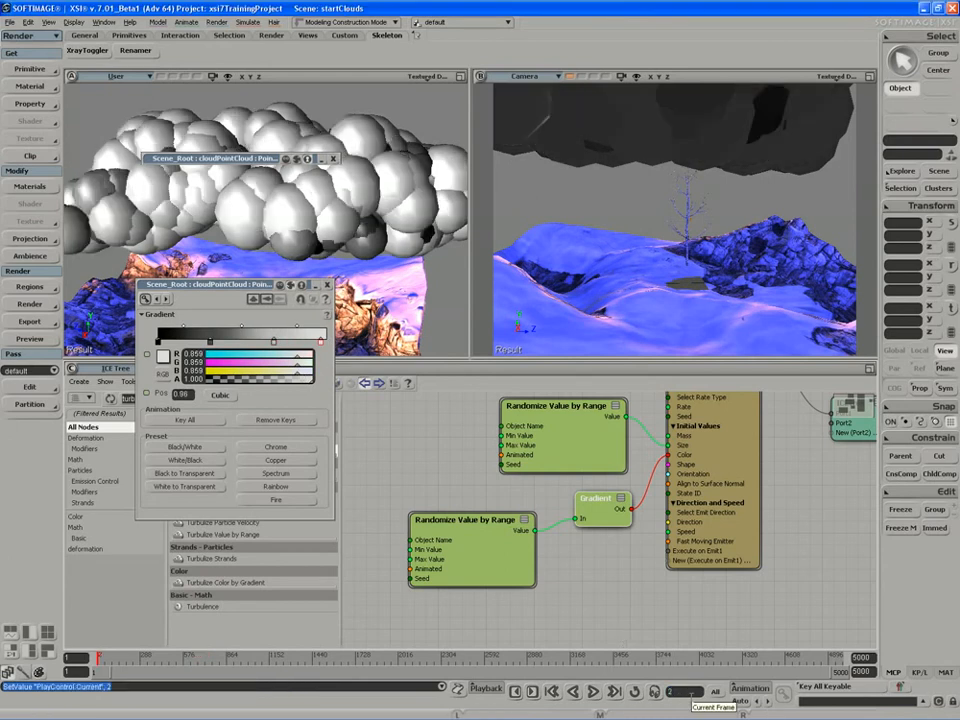
Set the gradient key at 0.89 to gray 0.730 and tint the key at 0.32 pale blue (0.703, 0.802, 0.863).
{"action": "left_click", "coordinate": [275, 346]}
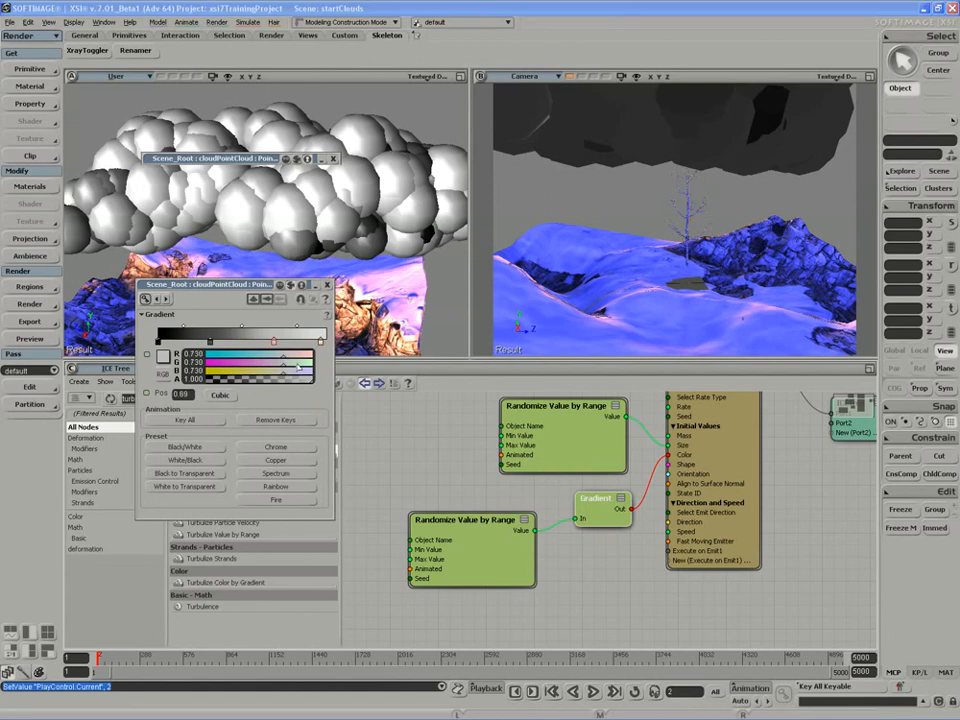
{"action": "mouse_move", "coordinate": [292, 361]}
{"action": "left_mouse_down", "text": "ctrl"}
{"action": "mouse_move", "coordinate": [314, 362]}
{"action": "mouse_move", "coordinate": [255, 358]}
{"action": "mouse_move", "coordinate": [294, 360]}
{"action": "mouse_move", "coordinate": [284, 357]}
{"action": "mouse_move", "coordinate": [297, 371]}
{"action": "left_mouse_up", "text": "ctrl"}
{"action": "left_click", "coordinate": [210, 343]}
{"action": "left_click", "coordinate": [291, 363]}
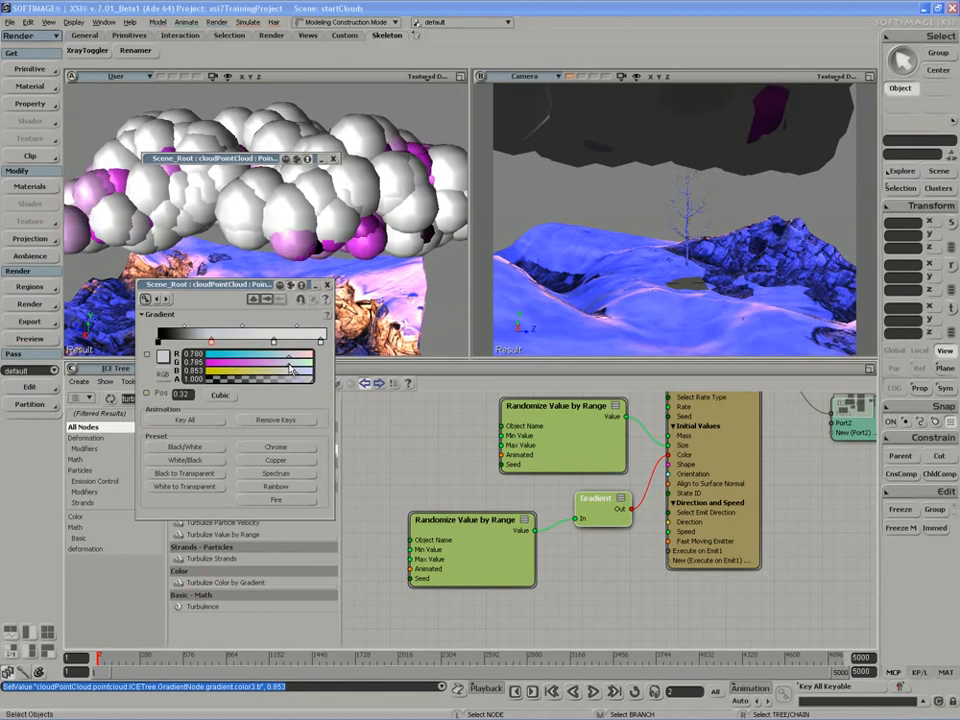
{"action": "left_click", "coordinate": [288, 356]}
{"action": "left_click", "coordinate": [292, 363]}
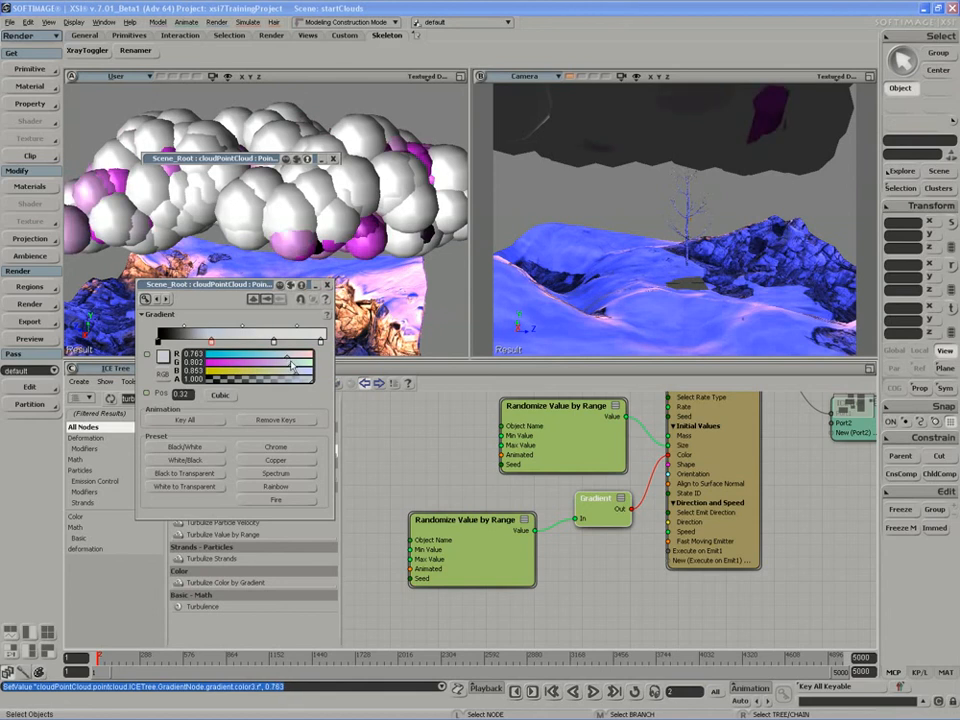
Set the first gradient key to gray 0.582 and the last key to about 0.746, 0.751, 0.802.
{"action": "left_click", "coordinate": [158, 343]}
{"action": "left_click_drag", "start_coordinate": [266, 371], "coordinate": [267, 372], "text": "ctrl"}
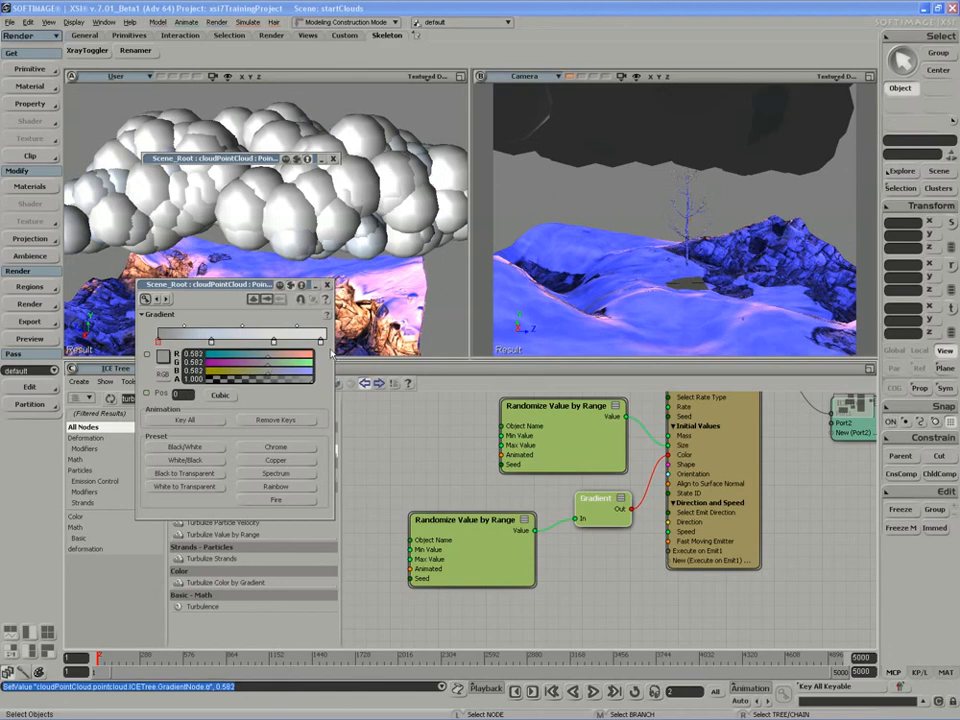
{"action": "mouse_move", "coordinate": [321, 343]}
{"action": "left_mouse_down"}
{"action": "mouse_move", "coordinate": [277, 373]}
{"action": "mouse_move", "coordinate": [287, 357]}
{"action": "left_mouse_up"}
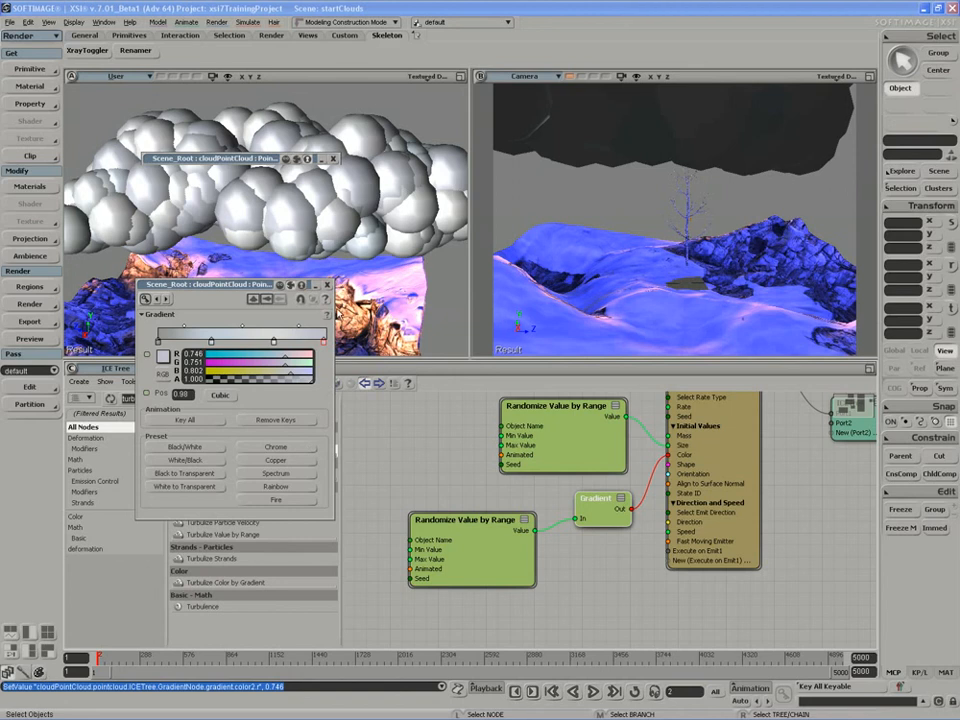
Adjust the 0.32 gradient key in HLS to about H 0.594, L 0.650, S 0.234 and close the Gradient properties.
{"action": "left_click", "coordinate": [211, 343]}
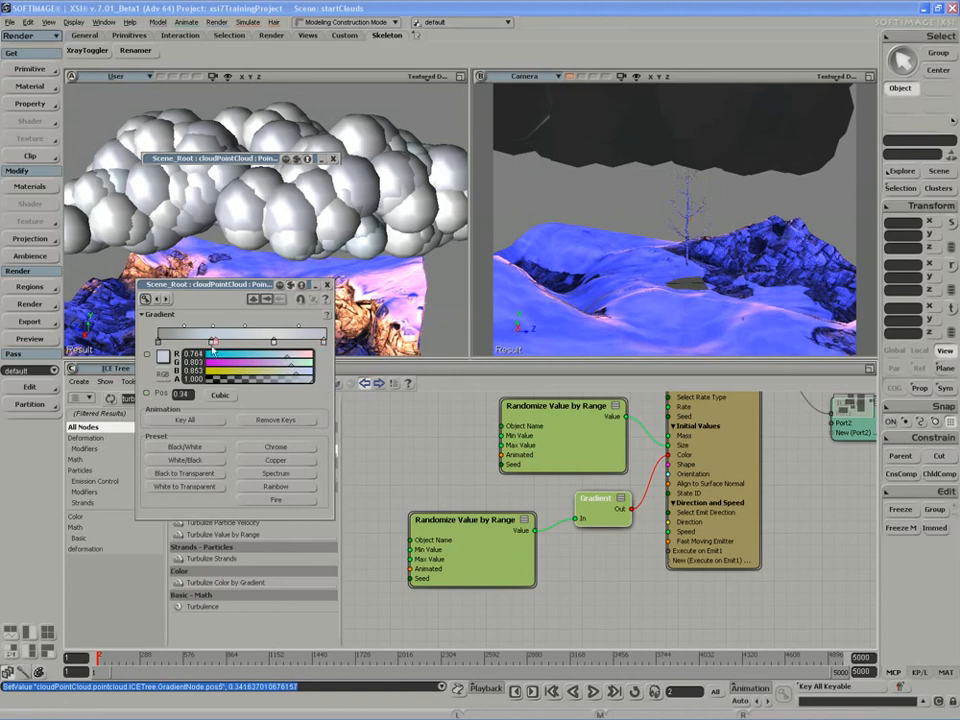
{"action": "left_click_drag", "start_coordinate": [216, 343], "coordinate": [211, 345]}
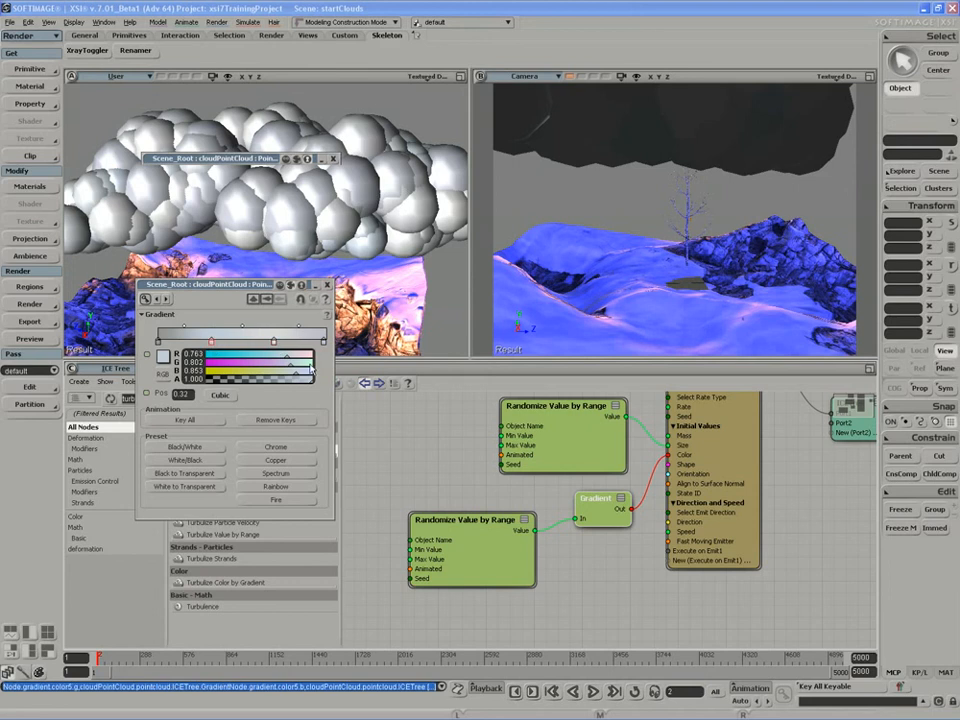
{"action": "left_click", "coordinate": [160, 376]}
{"action": "left_click_drag", "start_coordinate": [287, 364], "coordinate": [276, 366]}
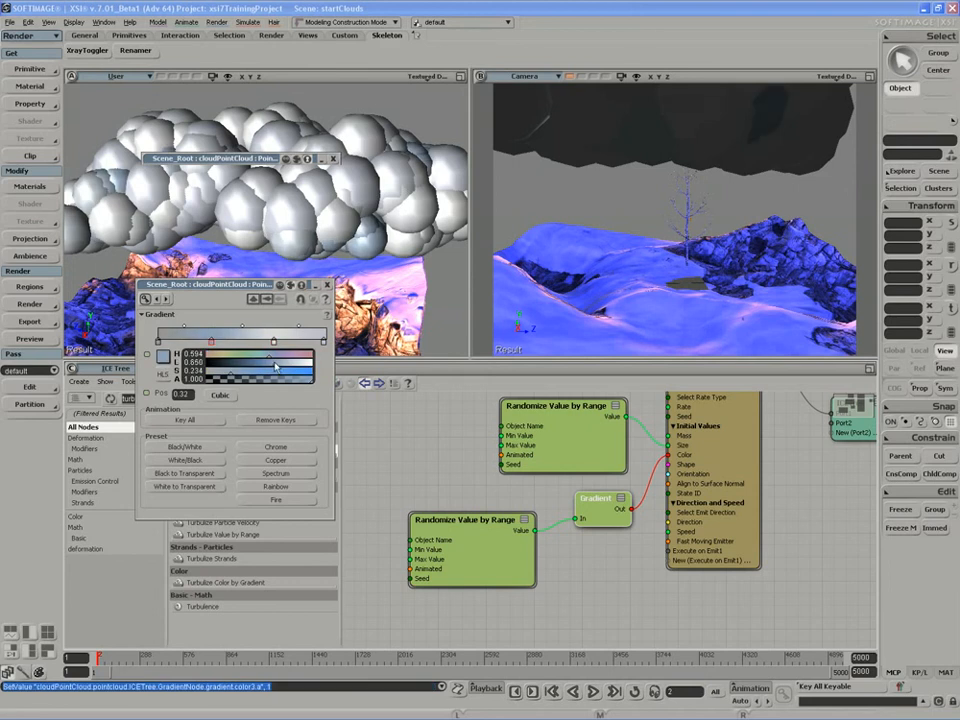
{"action": "left_click", "coordinate": [327, 285]}
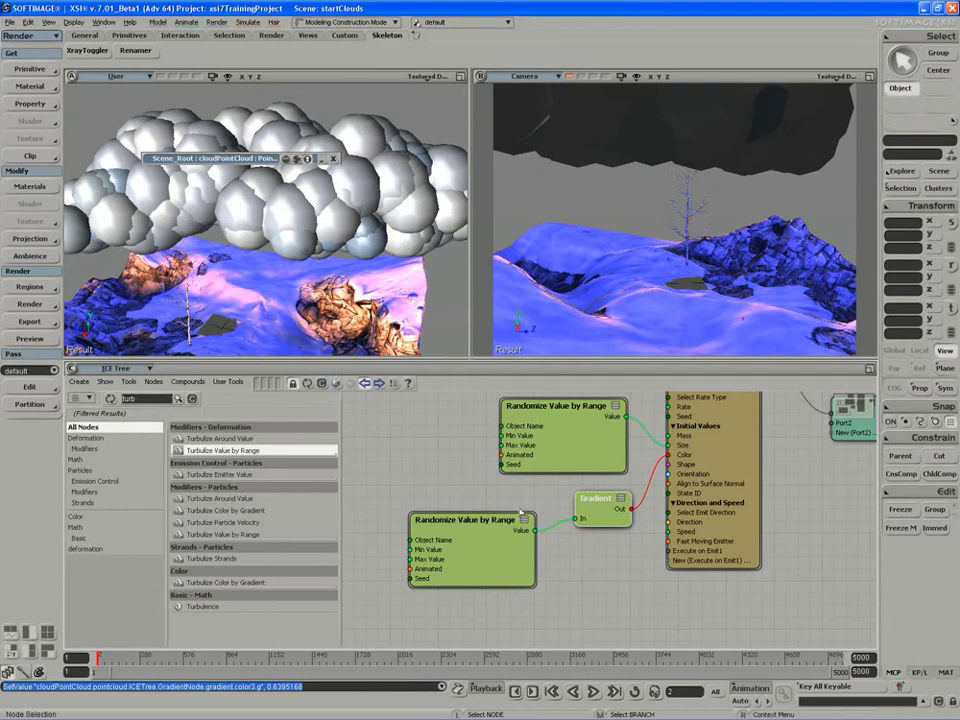
{"action": "middle_click_drag", "start_coordinate": [541, 513], "coordinate": [527, 562]}
{"action": "middle_click_drag", "start_coordinate": [563, 604], "coordinate": [559, 612]}
{"action": "key", "text": "z"}
{"action": "mouse_move", "coordinate": [524, 545]}
{"action": "left_mouse_down"}
{"action": "mouse_move", "coordinate": [508, 544]}
{"action": "mouse_move", "coordinate": [508, 558]}
{"action": "left_mouse_up"}
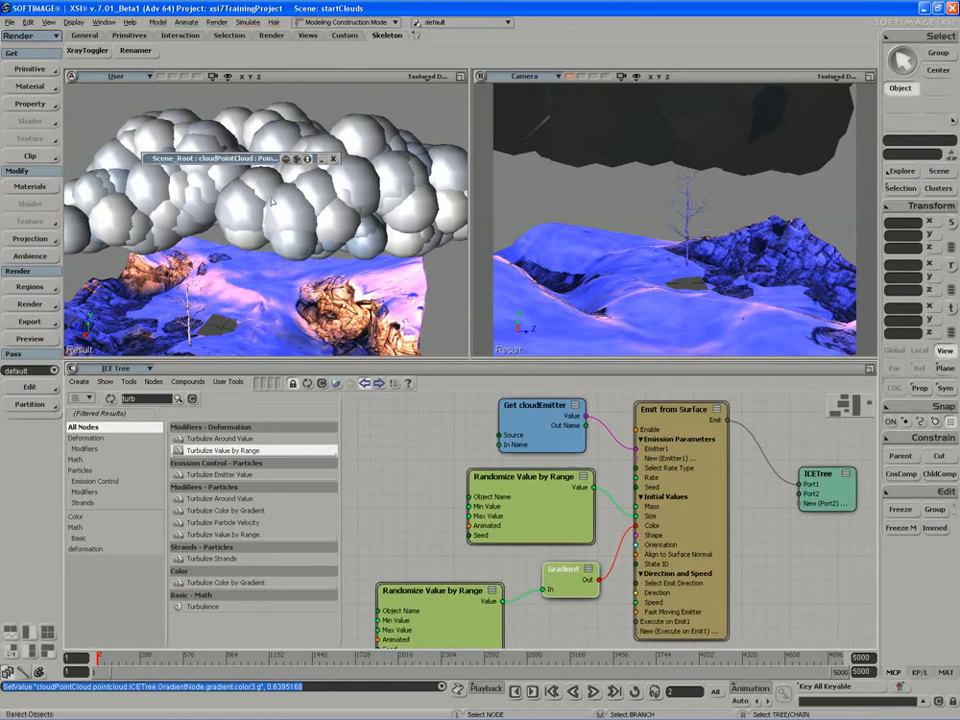
{"action": "key", "text": "z"}
{"action": "left_click_drag", "start_coordinate": [437, 553], "coordinate": [430, 548]}
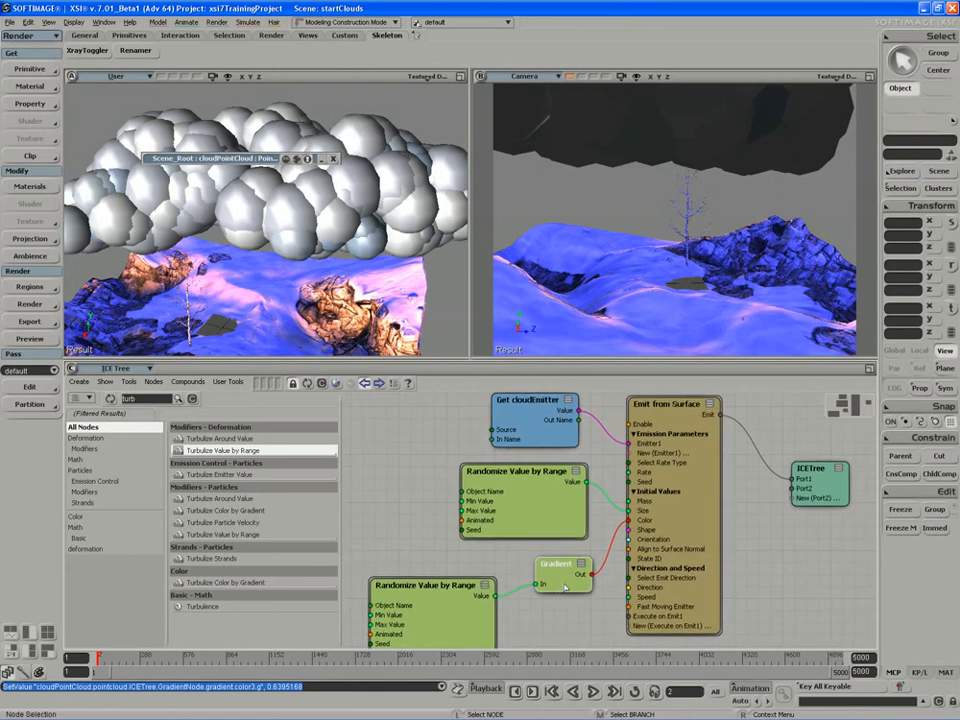
{"action": "middle_click_drag", "start_coordinate": [565, 588], "coordinate": [552, 585]}
{"action": "key", "text": "z"}
{"action": "left_click_drag", "start_coordinate": [600, 585], "coordinate": [581, 561]}
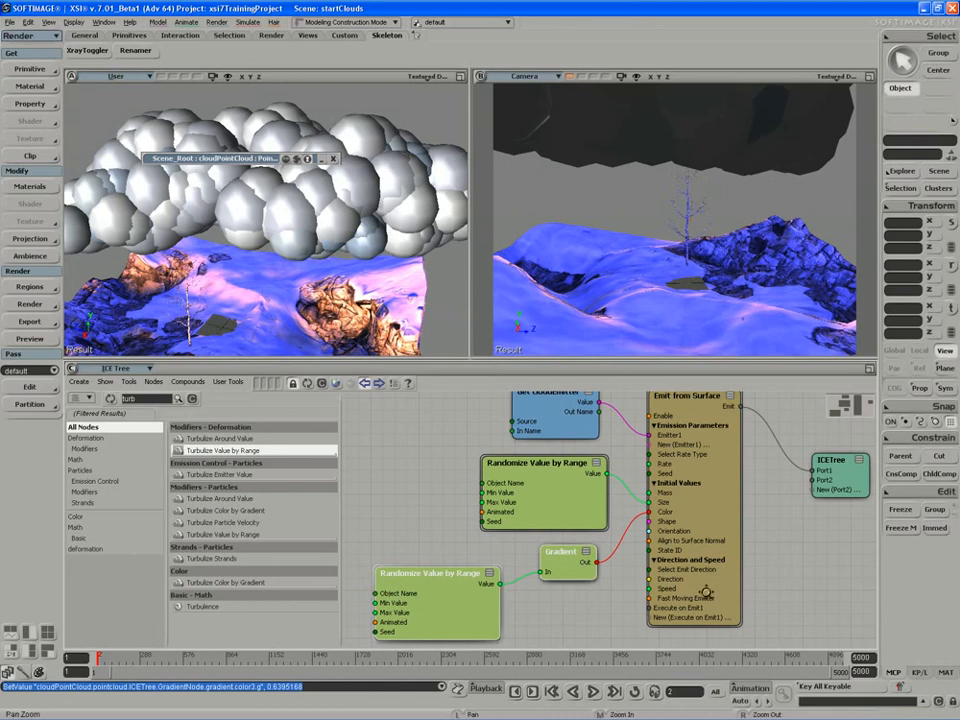